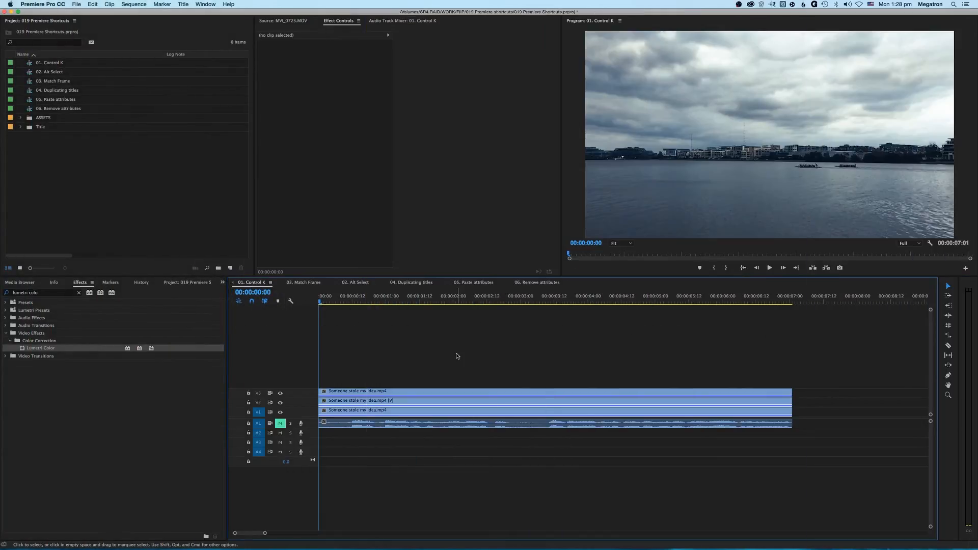
- Split the clips on all tracks at 00:00:00:19 and at four further points along the sequence with the Razor tool
click(371, 300)
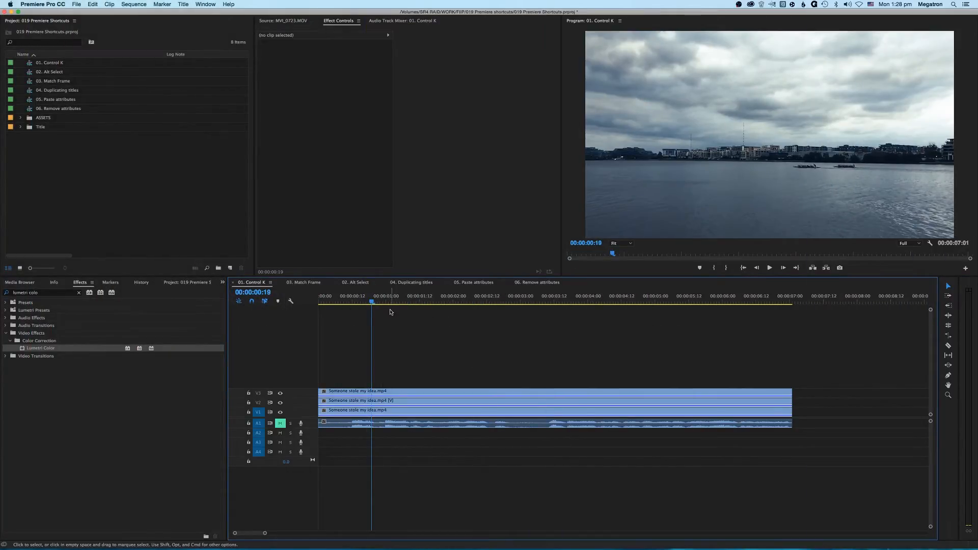
key(c)
shift+click(373, 393)
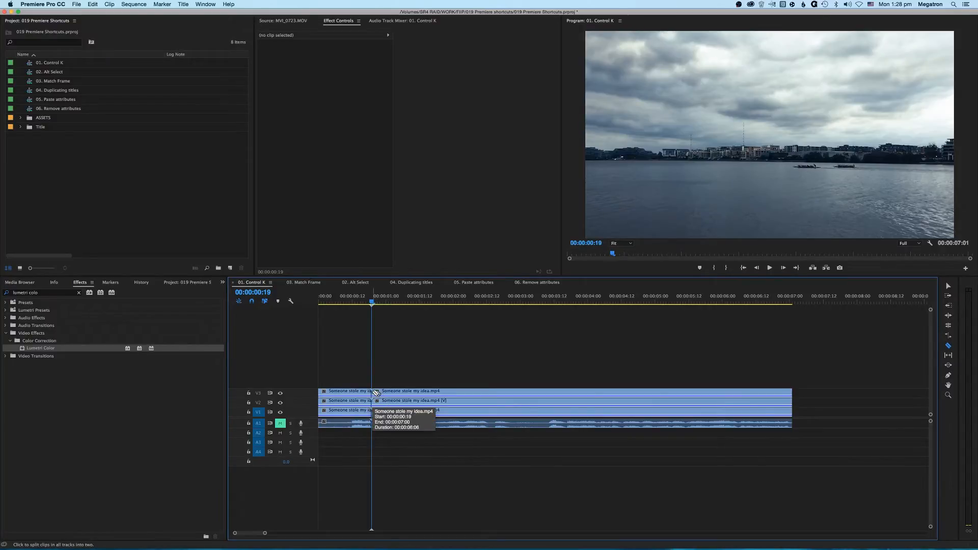
shift+click(467, 397)
shift+click(543, 397)
shift+click(616, 397)
shift+click(661, 401)
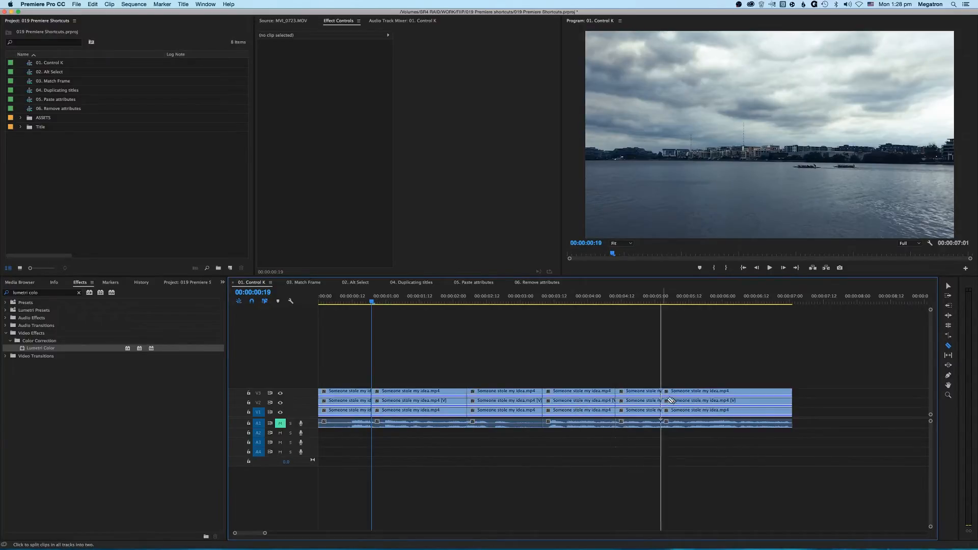
- Undo the five razor cuts and return to the Selection tool
key(super+z)
key(super+z)
key(super+z)
key(super+z)
key(super+z)
key(v)
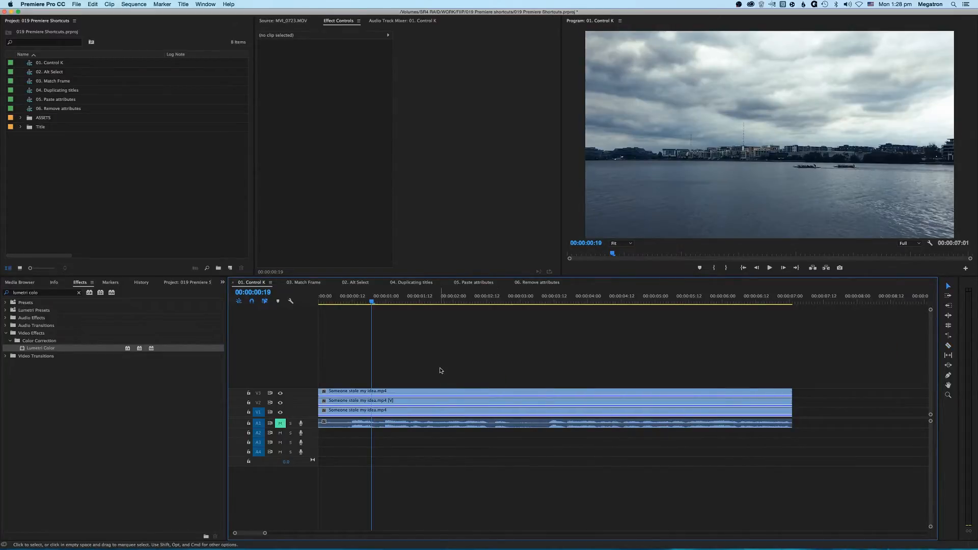
- Target video tracks V2 and V3, select all the stacked clips, and add an edit through them at 00:00:02:00
click(259, 402)
click(260, 395)
key(space)
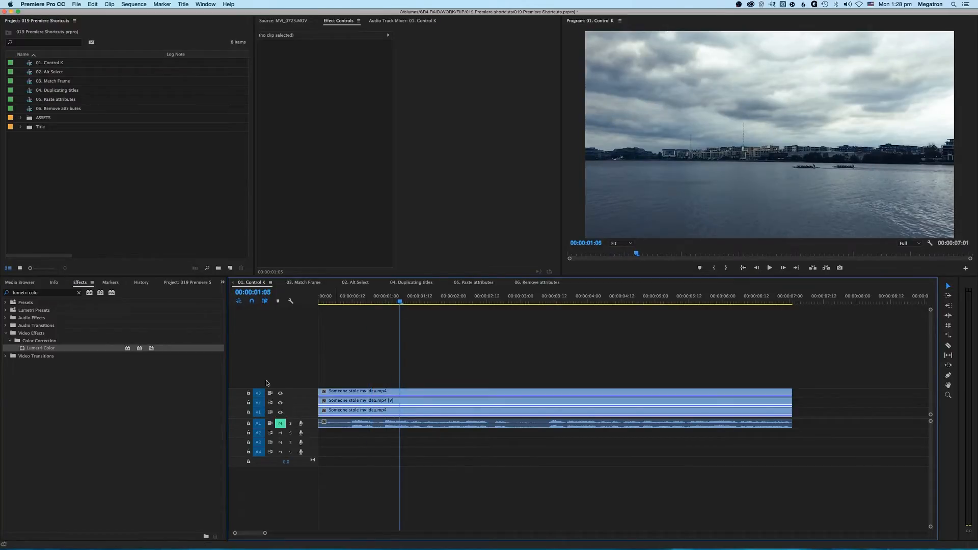
click(366, 303)
key(space)
key(space)
drag(494, 376, 525, 496)
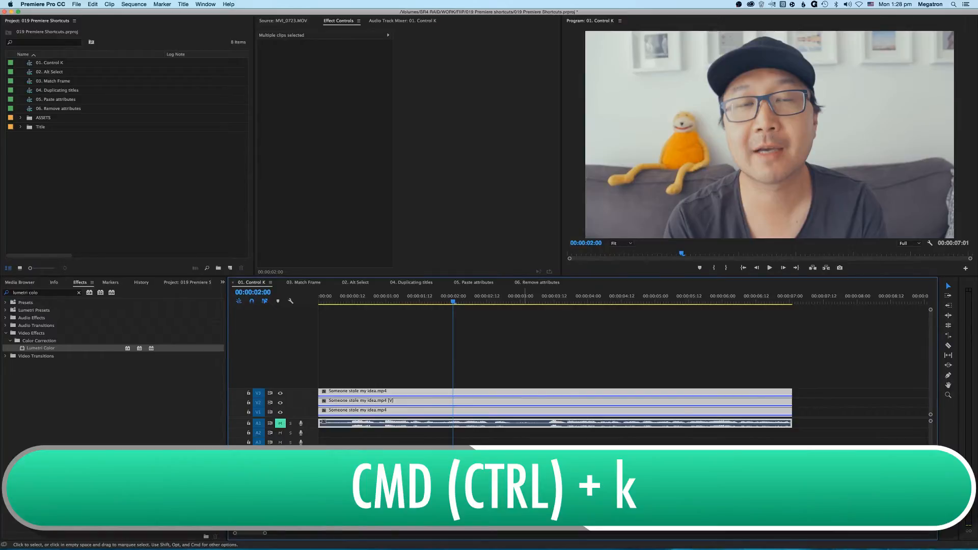
key(super+k)
- Add edits across all targeted tracks at four more playhead positions, including 00:00:04:20 and 00:00:05:23
click(571, 301)
drag(624, 352, 656, 437)
click(643, 302)
key(super+k)
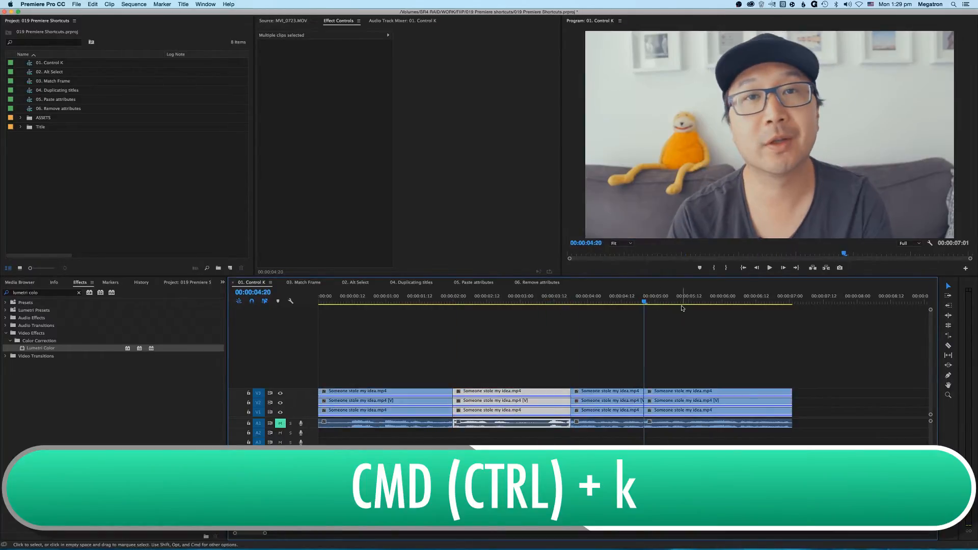
click(674, 301)
key(super+k)
click(719, 301)
key(super+k)
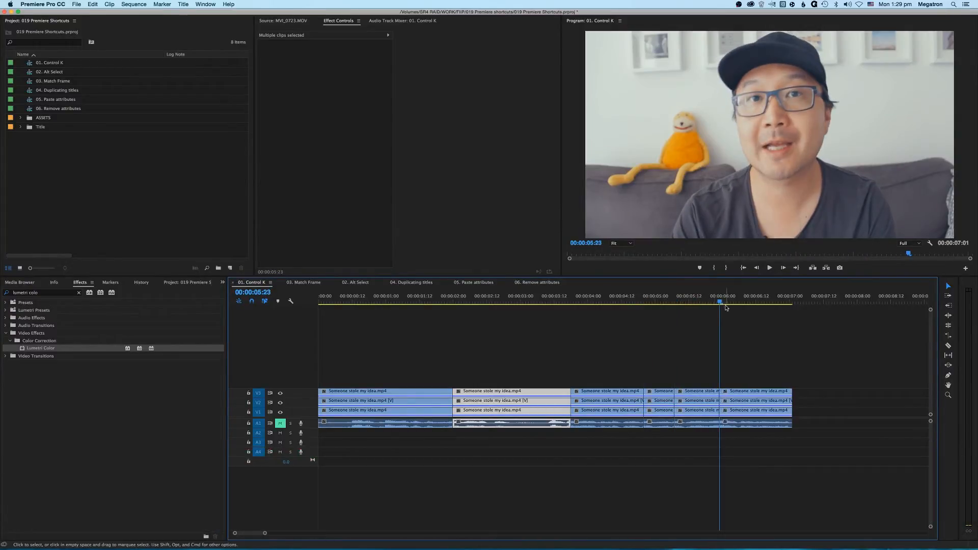
- Undo all the added edits to restore the uncut stacked clips
key(super+z)
key(super+z)
key(super+z)
key(super+z)
key(super+z)
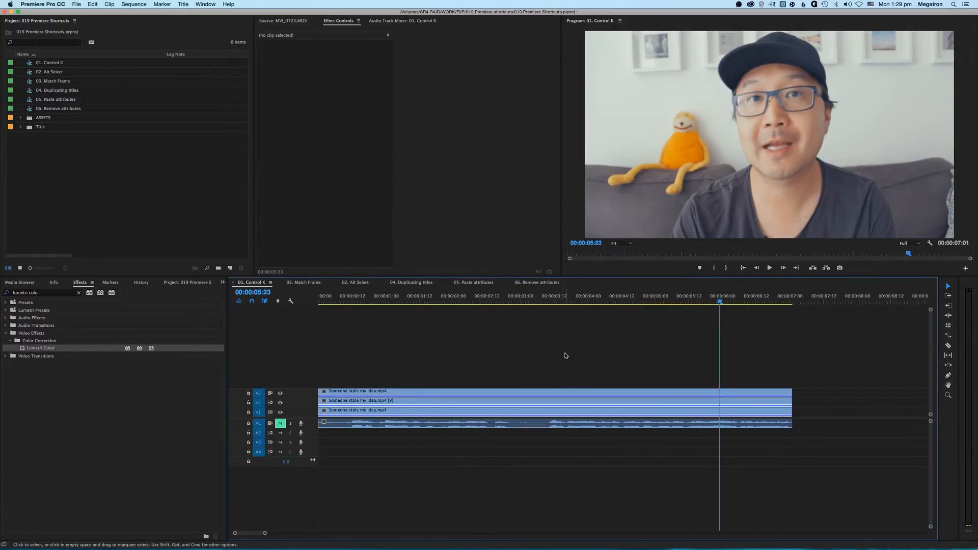
- Untarget V2 and V3 and try adding edits at 00:00:01:11 and one further point with no clips selected
click(258, 403)
click(258, 394)
click(417, 301)
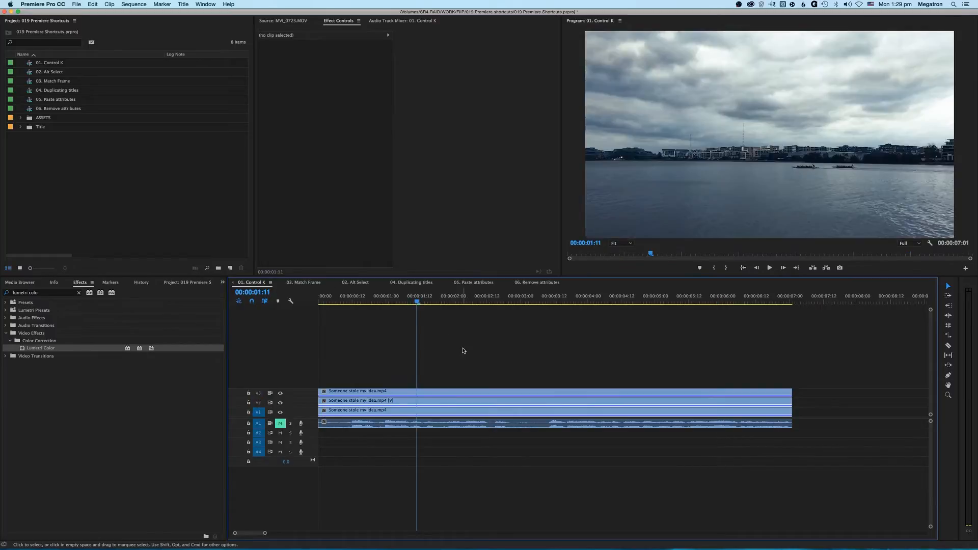
key(super+k)
click(519, 299)
key(super+k)
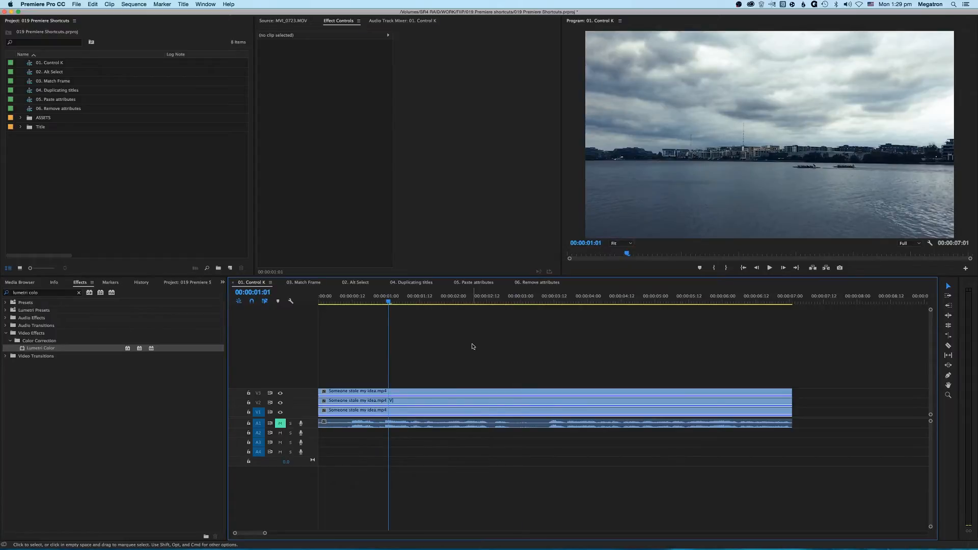
- With the stacked clips selected, add edits through all of them at 00:00:01:01, 00:00:02:07 and 00:00:03:17
drag(472, 346, 575, 461)
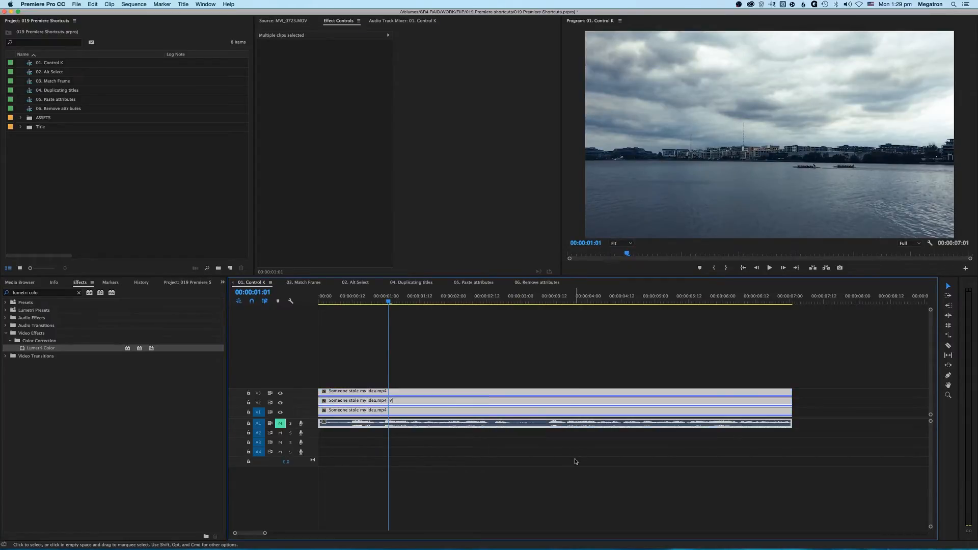
key(super+k)
drag(458, 300, 477, 301)
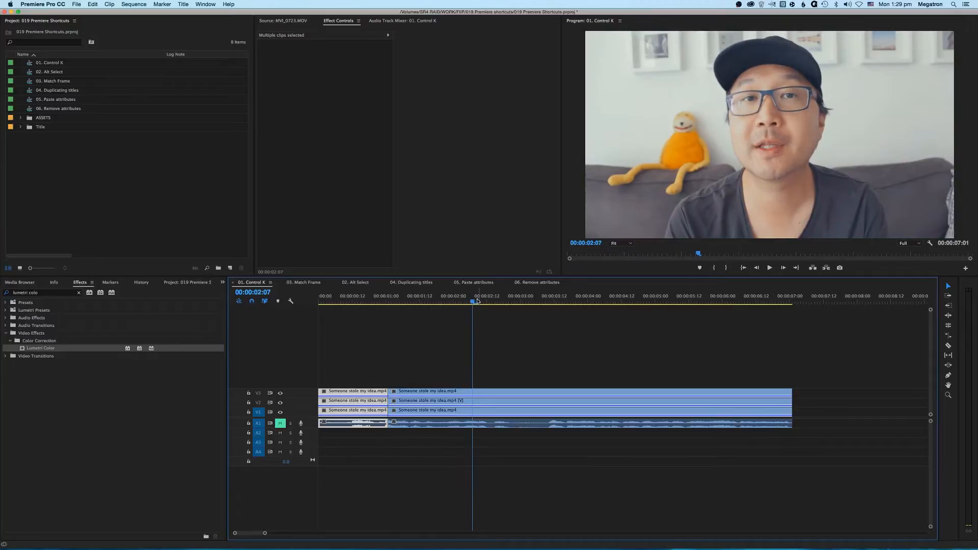
drag(508, 347, 560, 446)
key(super+k)
click(583, 359)
drag(541, 339, 579, 434)
click(568, 301)
key(super+k)
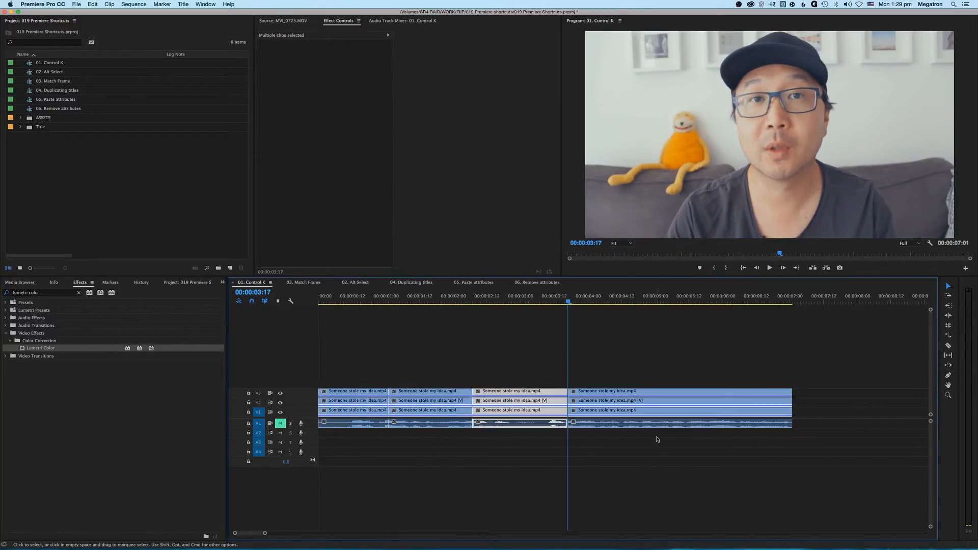
- Target tracks V2 and V3 again and undo the three edits in the stacked clips
click(554, 352)
click(258, 403)
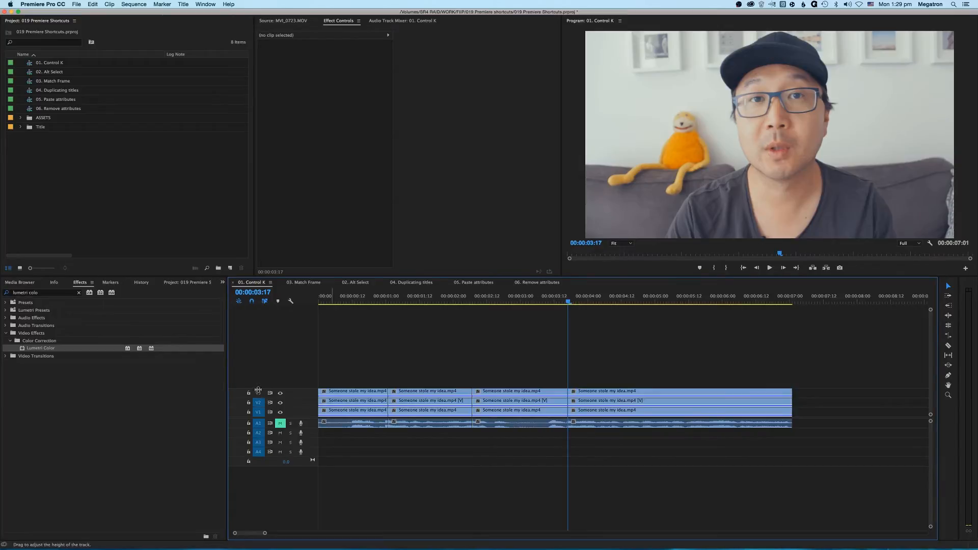
click(259, 393)
key(super+z)
key(super+z)
key(super+z)
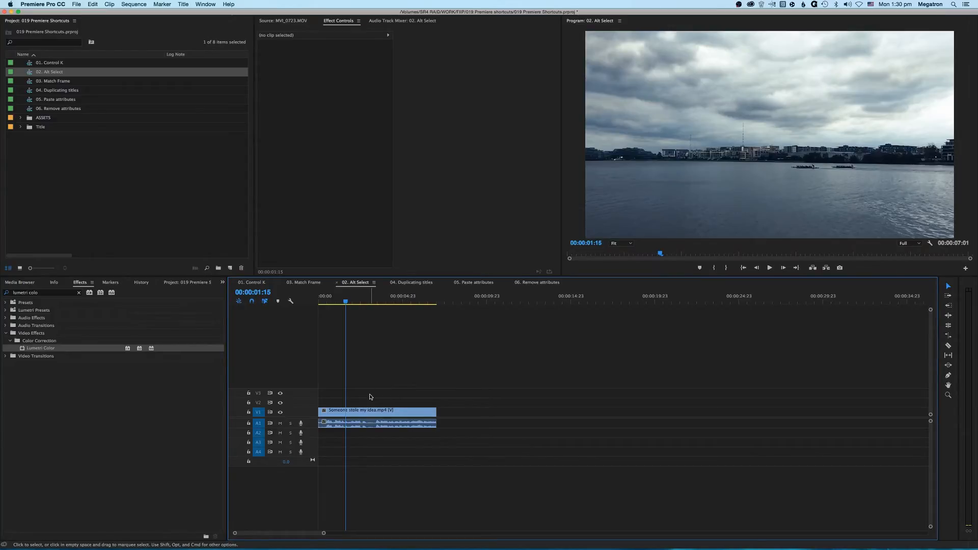
- Try moving and deleting the linked clip in the 02. Alt Select sequence, and undo the deletion
mouse_move(364, 411)
mouse_down()
mouse_move(353, 386)
mouse_move(352, 481)
mouse_move(351, 425)
mouse_up()
click(343, 436)
click(349, 432)
click(353, 394)
drag(347, 384, 345, 413)
click(350, 430)
click(359, 426)
key(Delete)
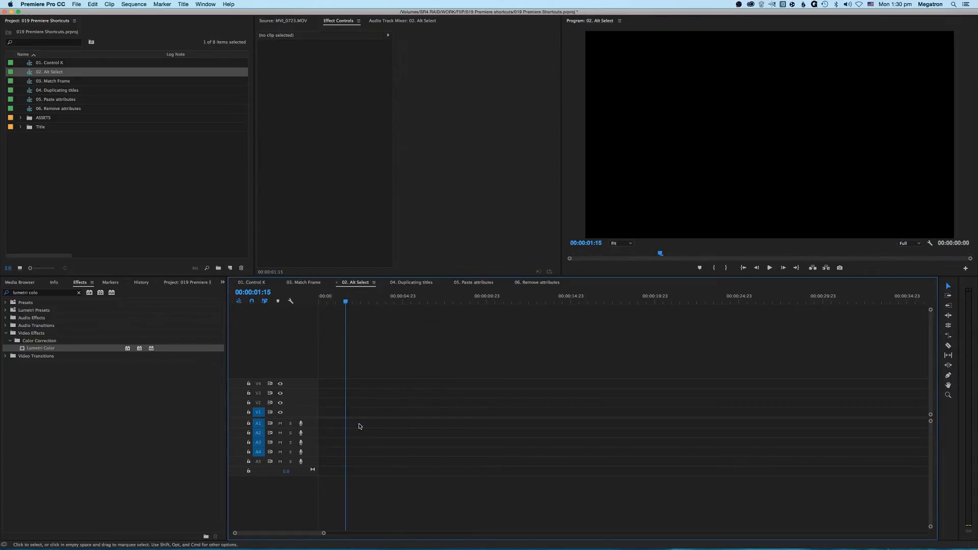
key(super+z)
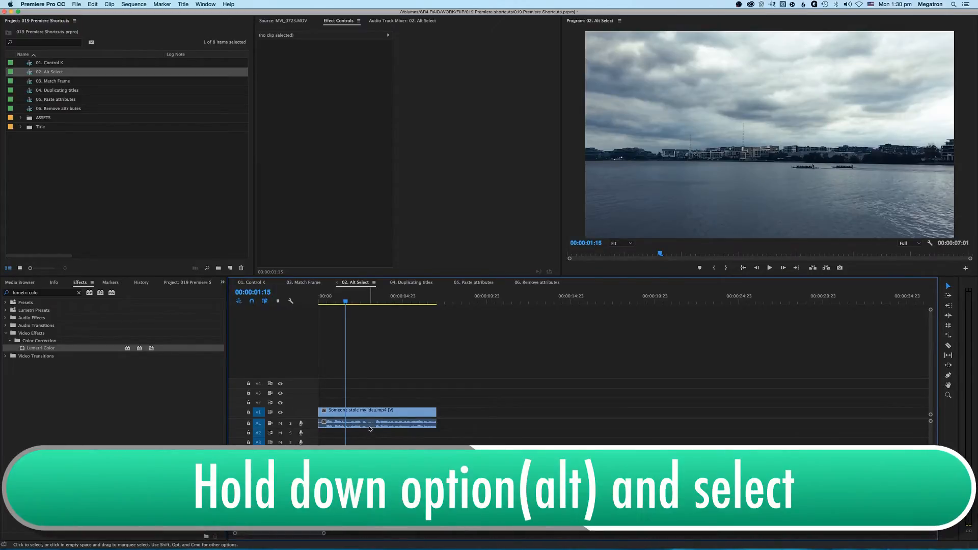
- Delete only the audio of the linked clip and, separately, only its video, undoing each deletion
alt+click(369, 427)
key(Delete)
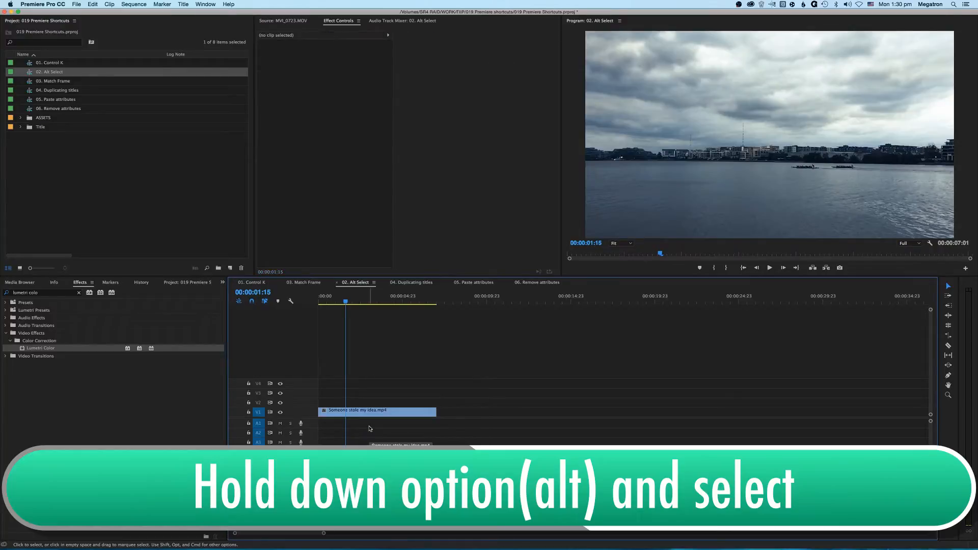
key(super+z)
alt+click(364, 413)
key(Delete)
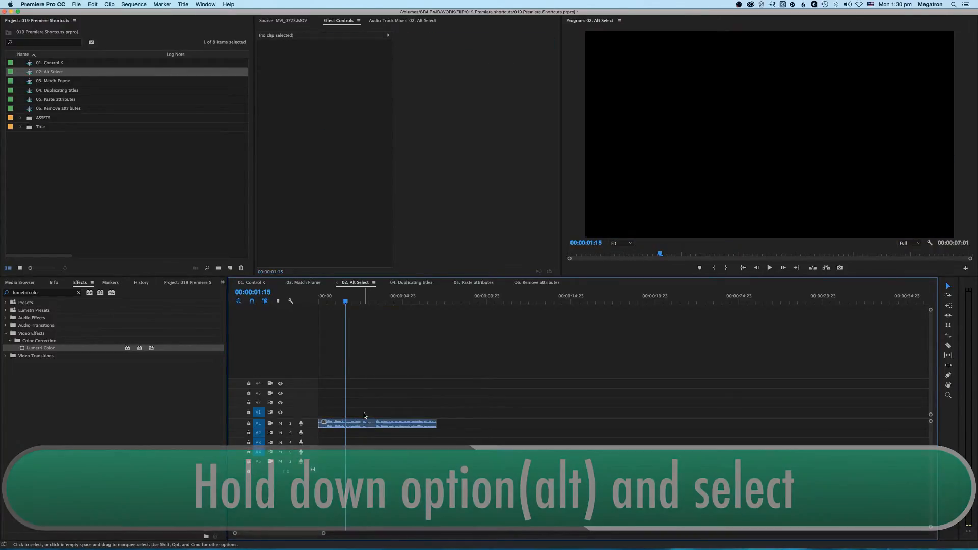
key(super+z)
- Split the linked clip near its middle with the Razor tool and delete only the second segment's audio
key(c)
click(377, 413)
key(v)
alt+click(392, 427)
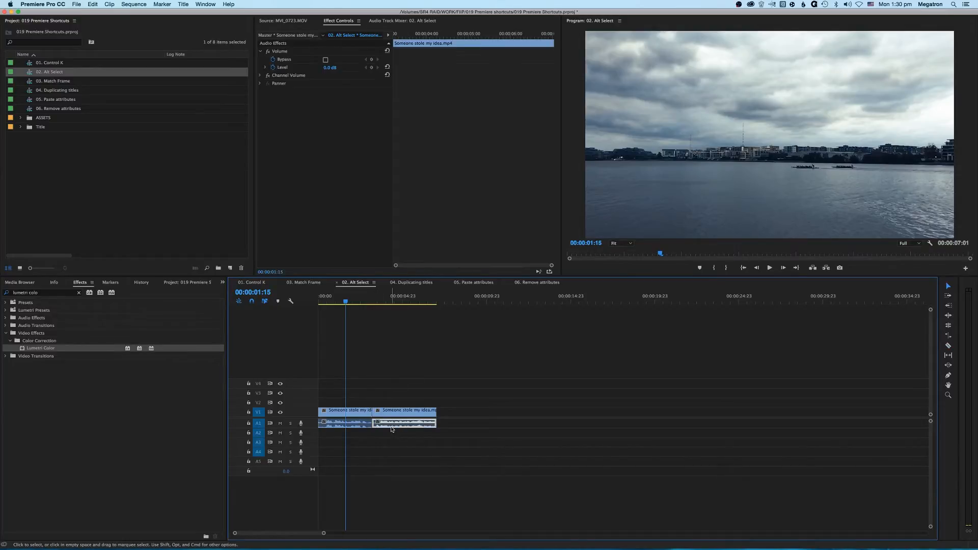
key(Delete)
- Play the sequence across the cut and undo the deletion of the second segment's audio
click(370, 301)
key(space)
key(space)
key(super+z)
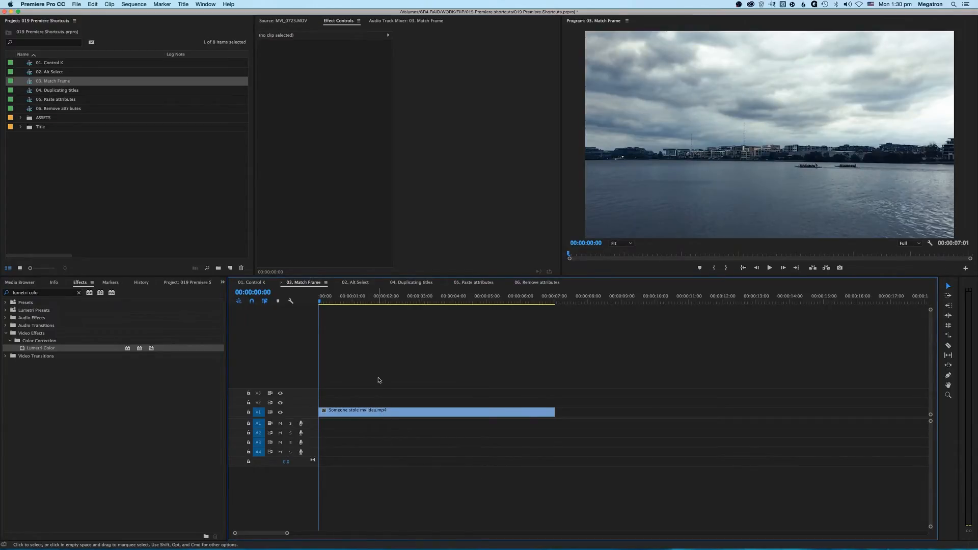
- Match-frame the clip in the 03. Match Frame sequence at 00:00:03:20 and again at 00:00:02:23
drag(365, 304, 448, 304)
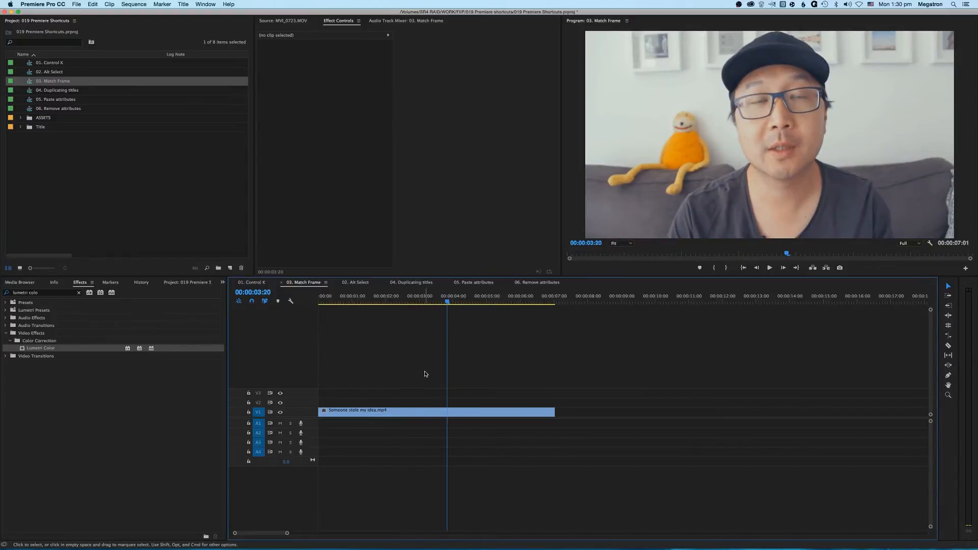
click(418, 412)
key(f)
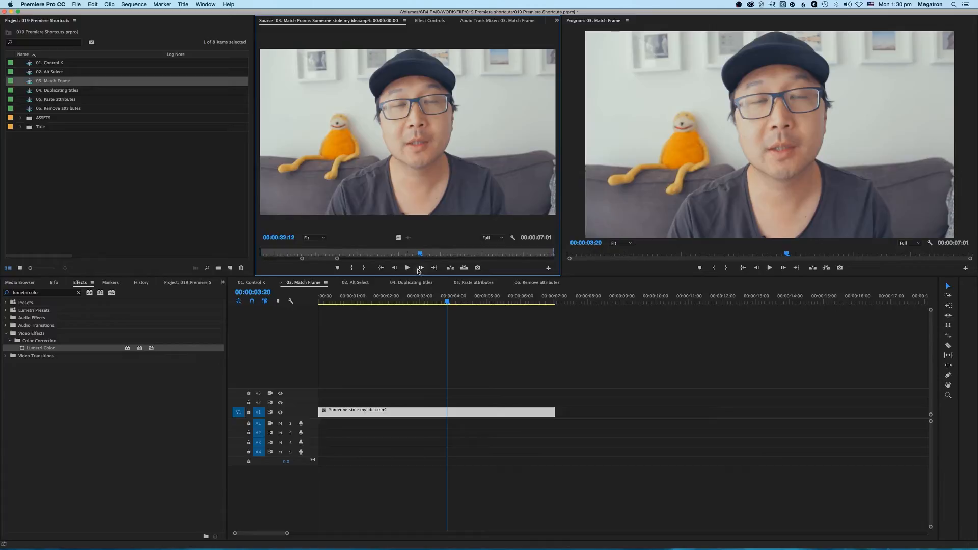
click(432, 355)
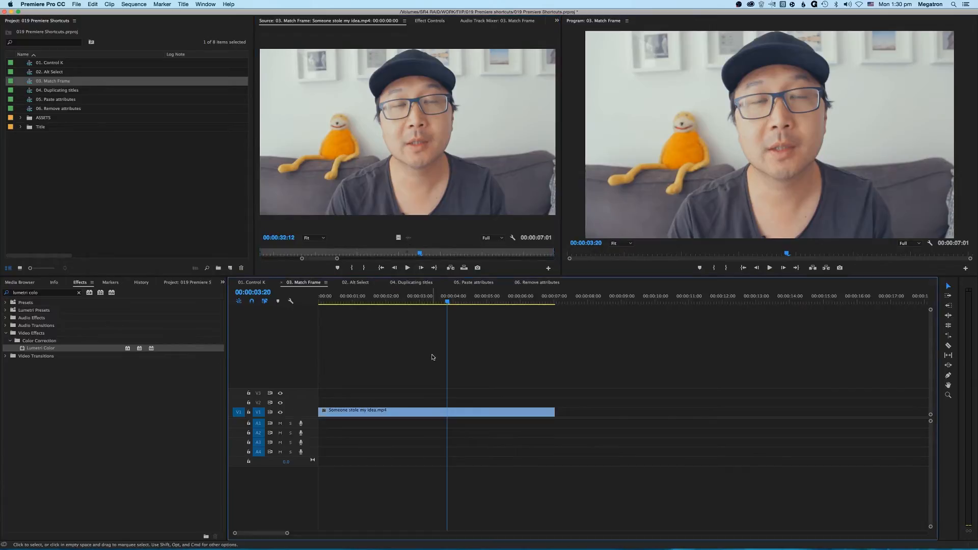
click(418, 299)
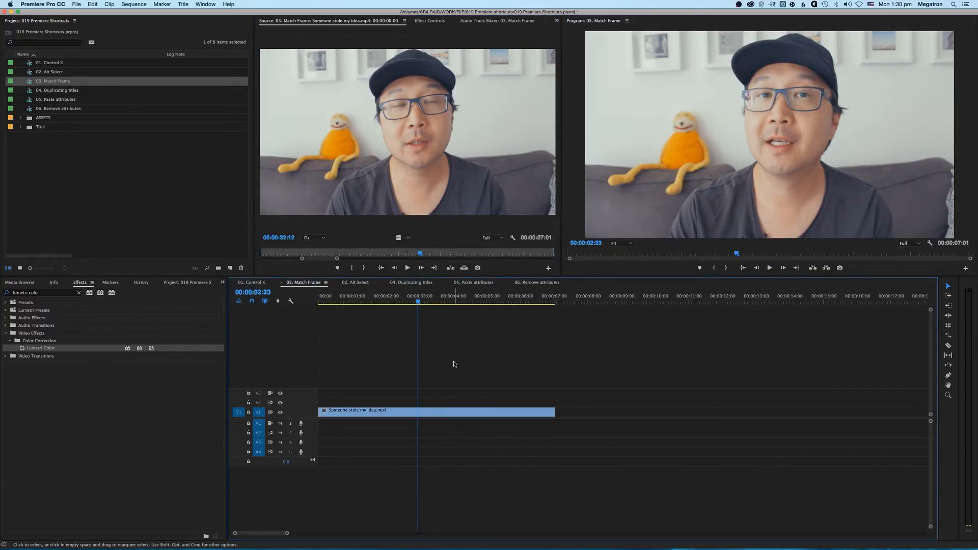
key(f)
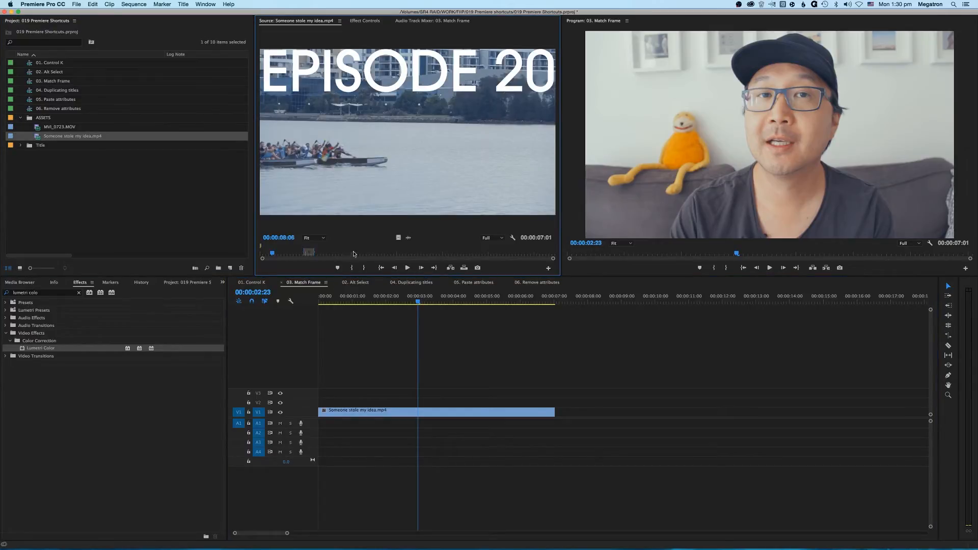
- Try placing the matched source audio on A1, and audio from a newly marked range ending at 00:01:01:03, undoing each placement
drag(408, 238, 365, 424)
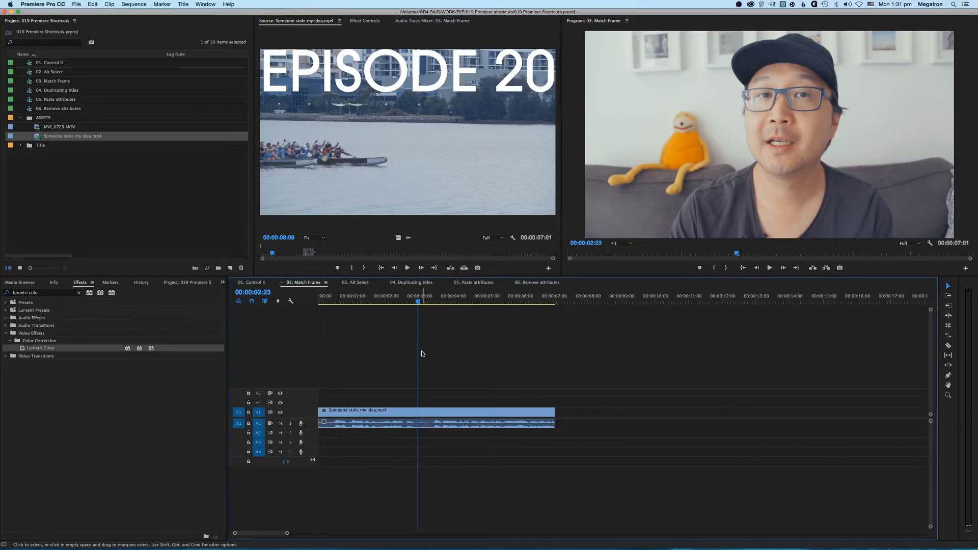
key(super+z)
click(342, 254)
key(i)
drag(342, 253, 353, 254)
key(o)
drag(407, 238, 314, 421)
drag(408, 238, 325, 426)
key(super+z)
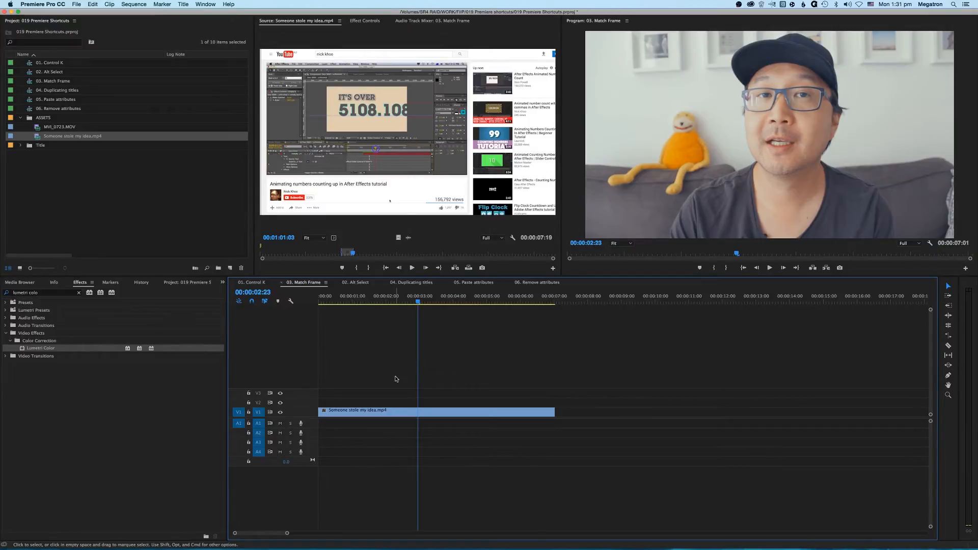
- Match-frame the V1 clip at 00:00:02:23, place its source audio on A1 from the sequence start, and play it
click(404, 413)
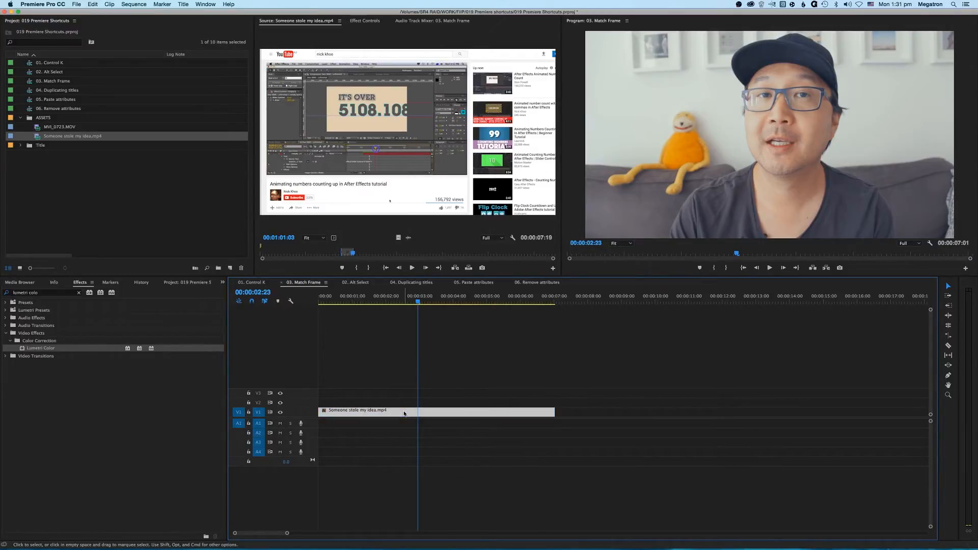
key(f)
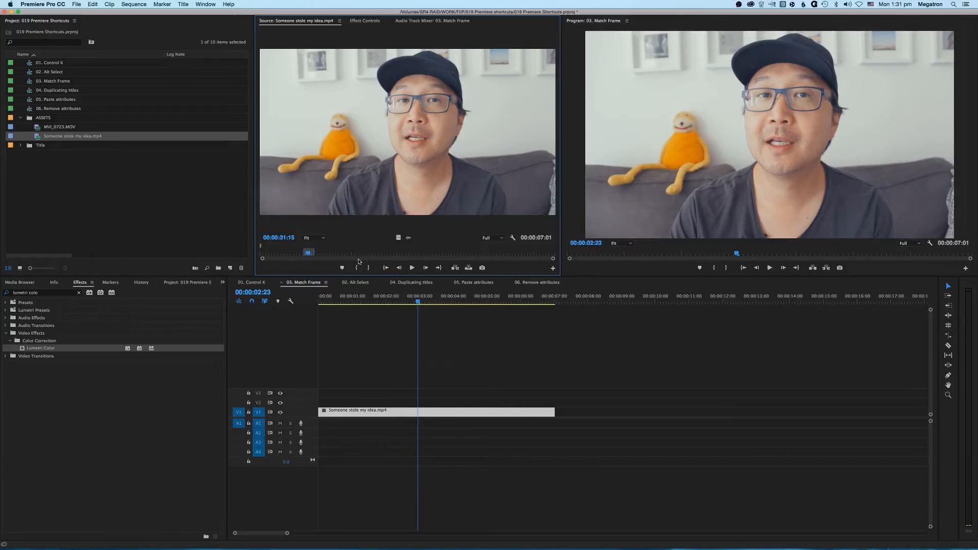
drag(408, 238, 322, 424)
key(space)
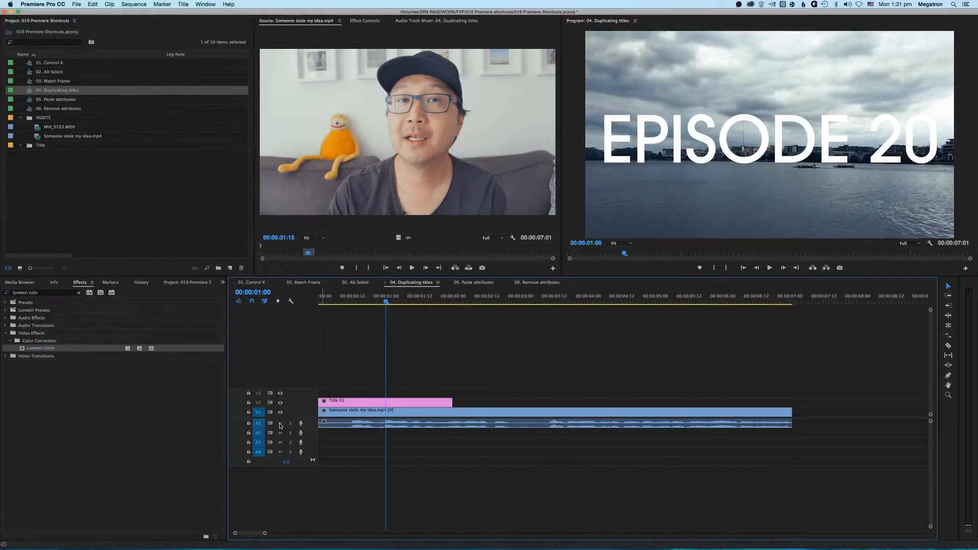
- Mute audio track A1 in the 04. Duplicating titles sequence and play through the opening title
click(280, 424)
key(space)
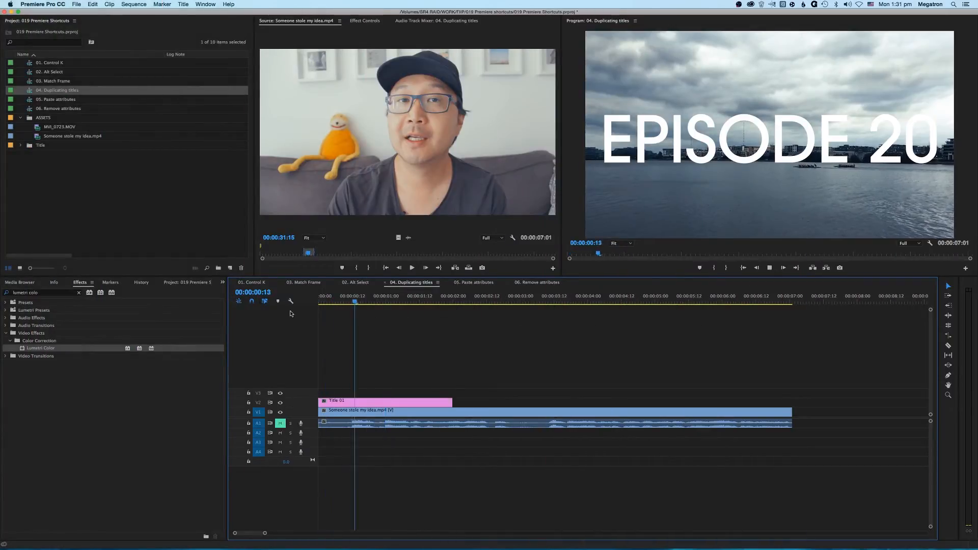
key(space)
- Target track V2 and paste a copy of the Title 01 clip just after the original title
click(397, 410)
click(436, 401)
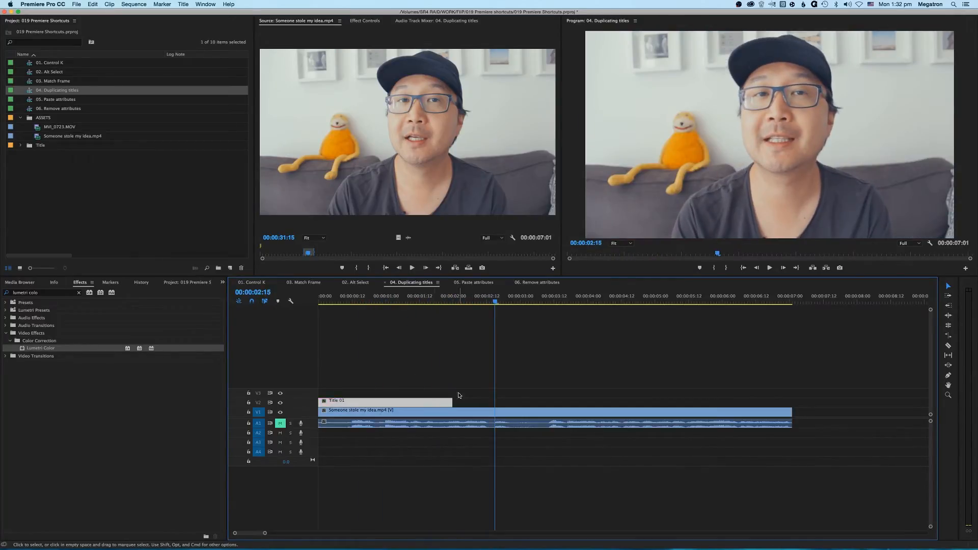
drag(508, 300, 472, 304)
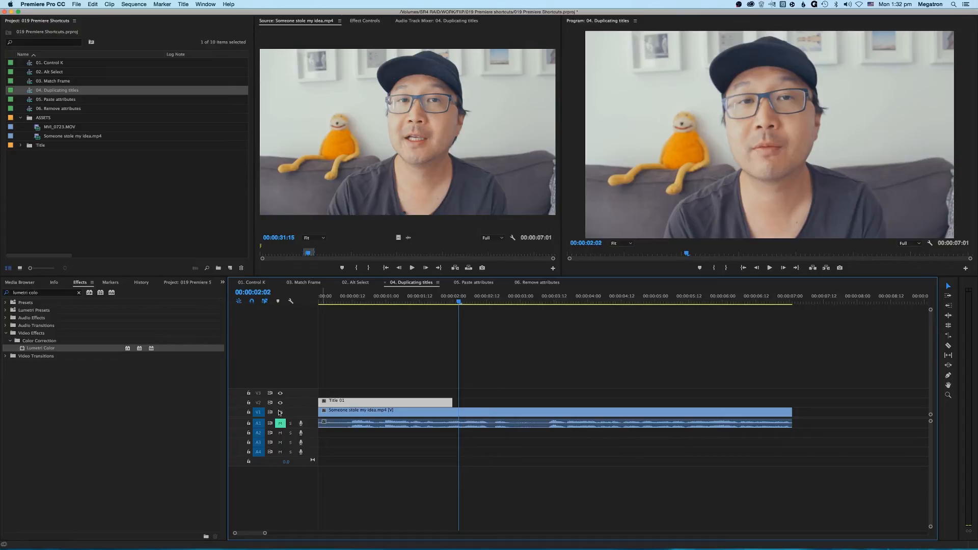
click(259, 403)
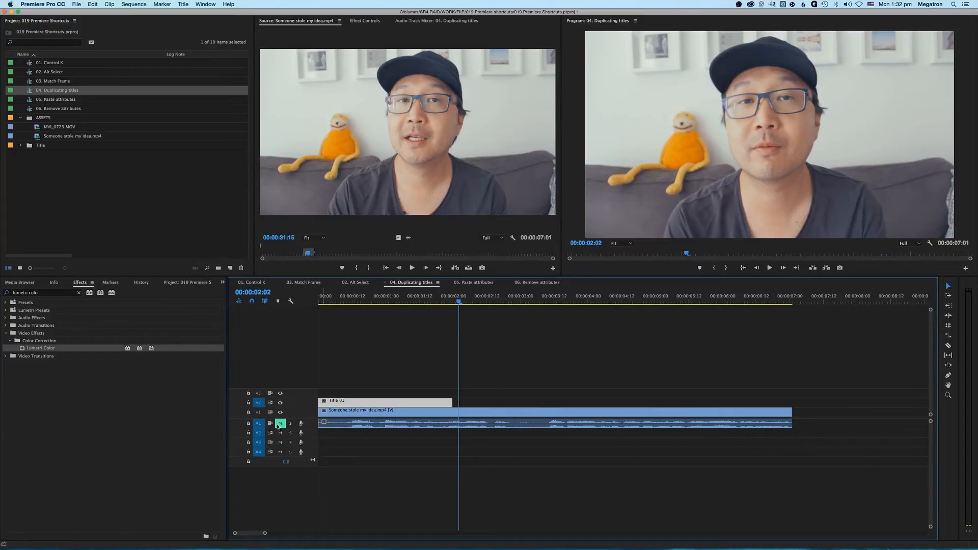
key(super+v)
click(525, 378)
drag(492, 301, 402, 301)
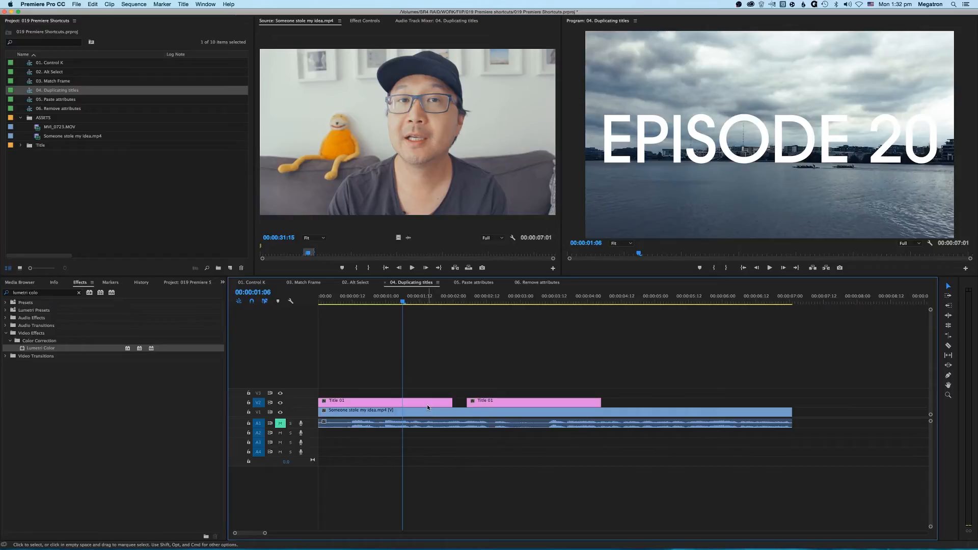
- Replace the text of the first Title 01 clip with HELLO GUYS and scrub back to its start
click(428, 406)
click(522, 404)
double_click(423, 404)
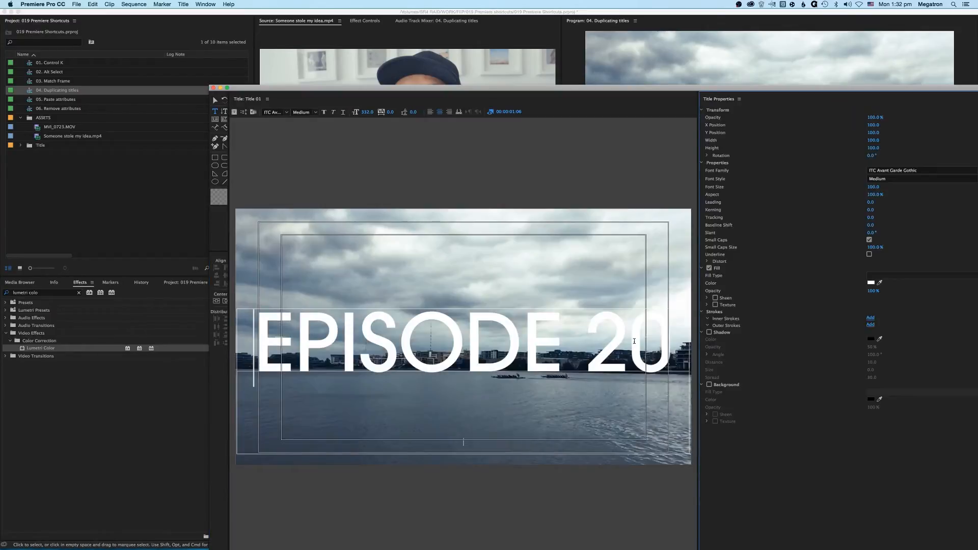
click(651, 342)
key(BackSpace)
text(2)
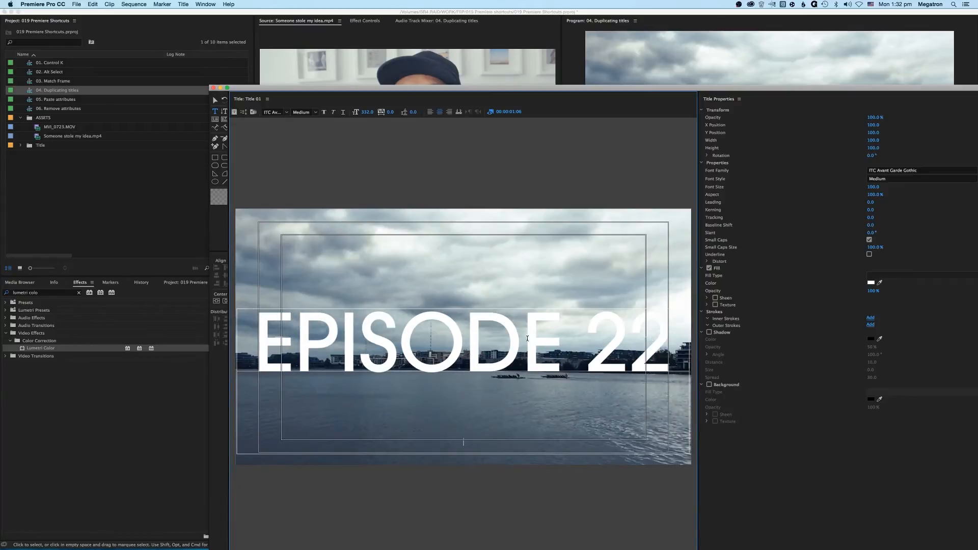
key(super+a)
text(HELLO GUYS)
key(super+w)
drag(430, 302, 343, 304)
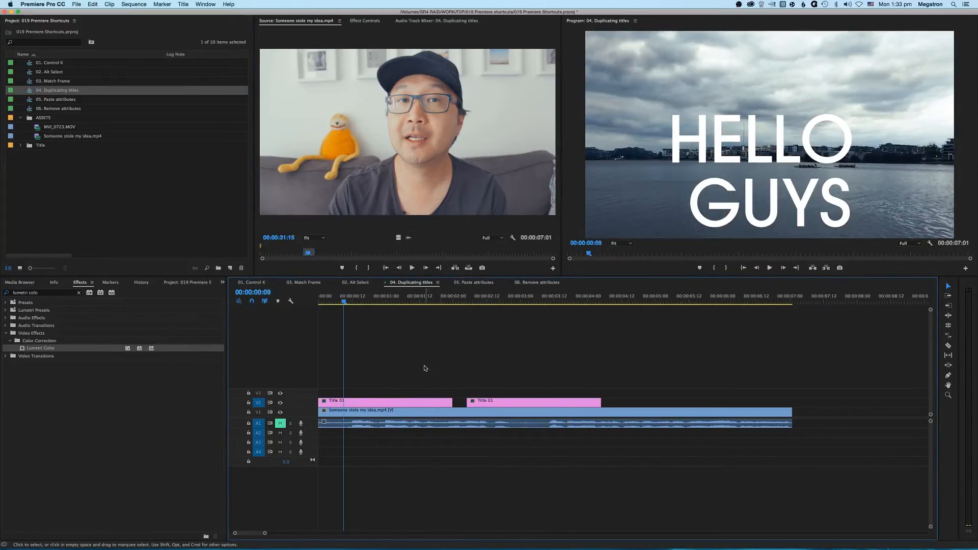
- Create a new title based on the HELLO GUYS title, named Title 02, and close the title editor
double_click(366, 399)
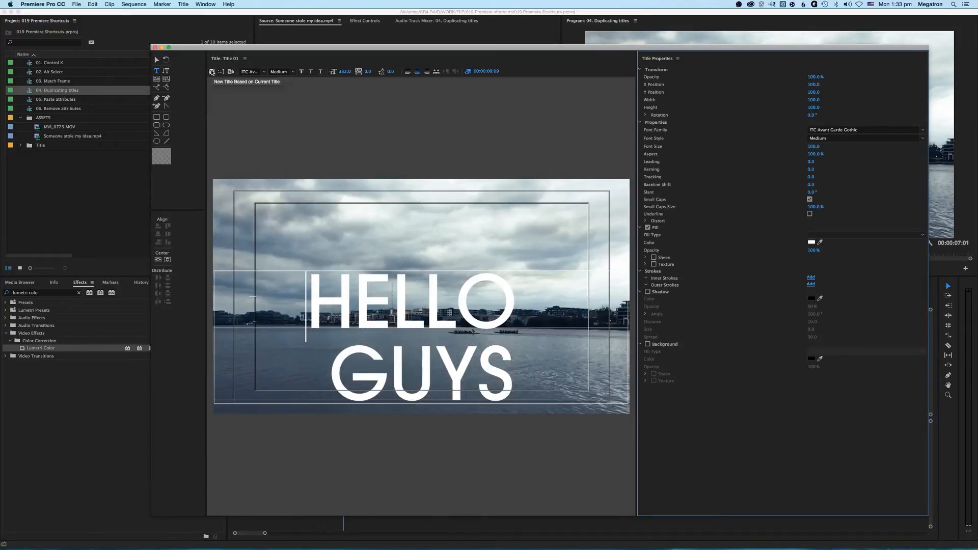
click(212, 72)
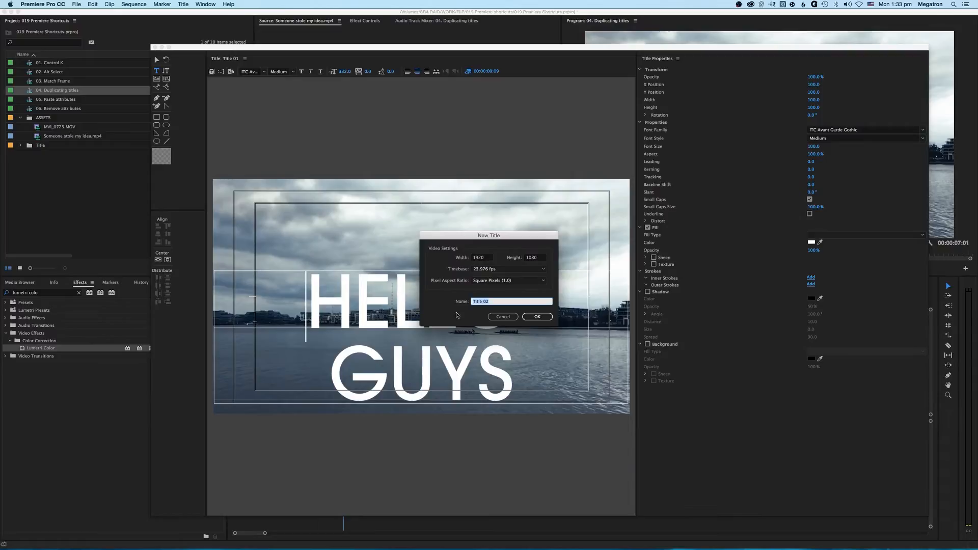
click(536, 317)
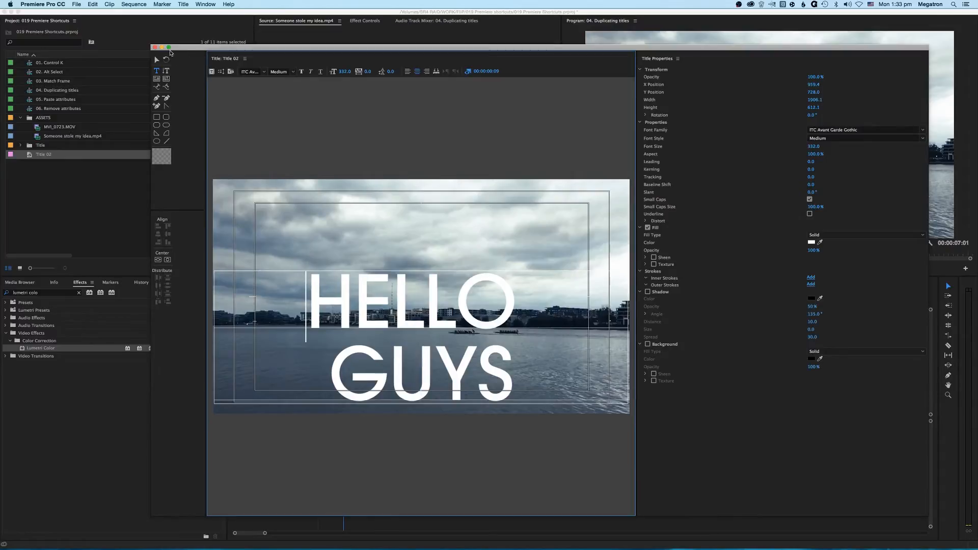
click(155, 48)
- Place Title 02 from the project on V2, overwriting the second Title 01 clip
click(43, 156)
drag(43, 156, 471, 402)
click(493, 296)
click(499, 296)
- Replace the text of Title 02 with YOU ROCK and close the title editor
double_click(509, 404)
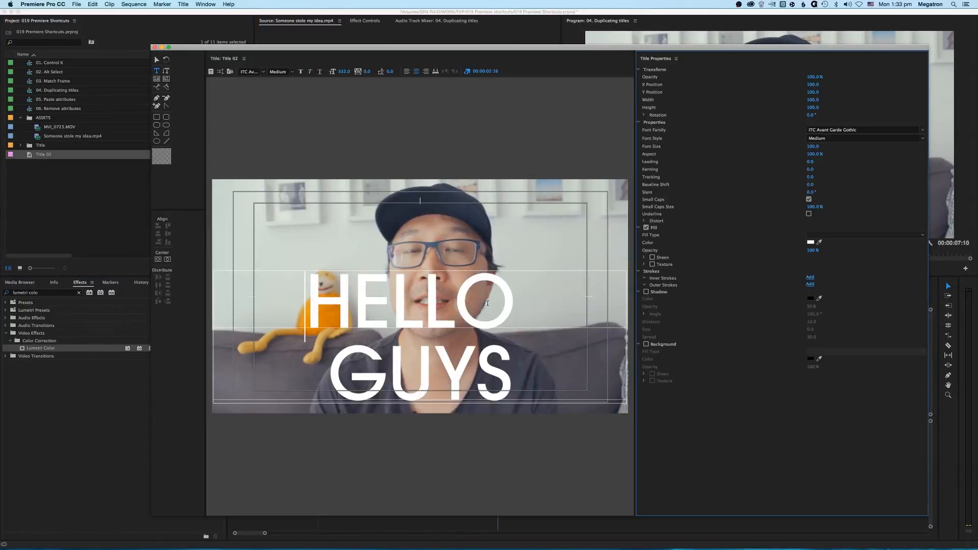
click(508, 353)
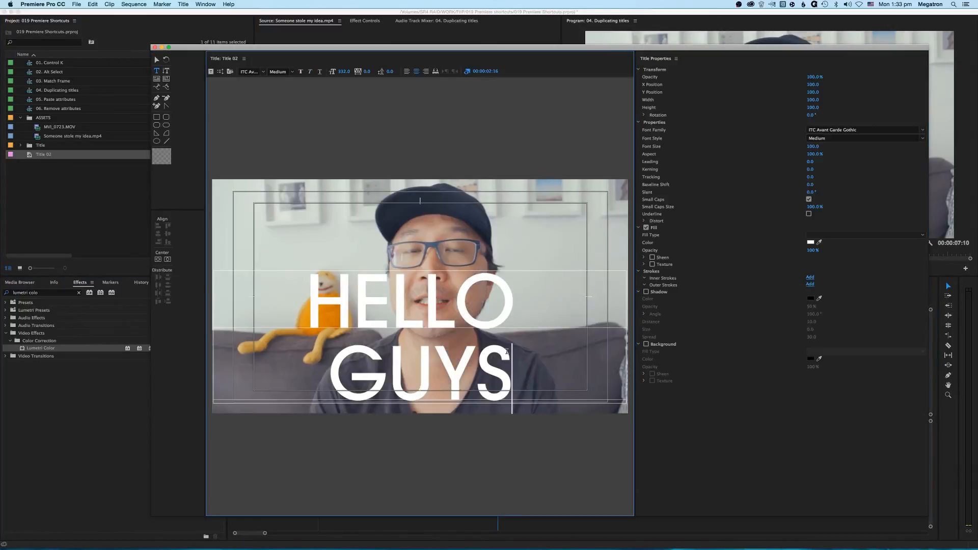
key(super+a)
text(YOU ROCK)
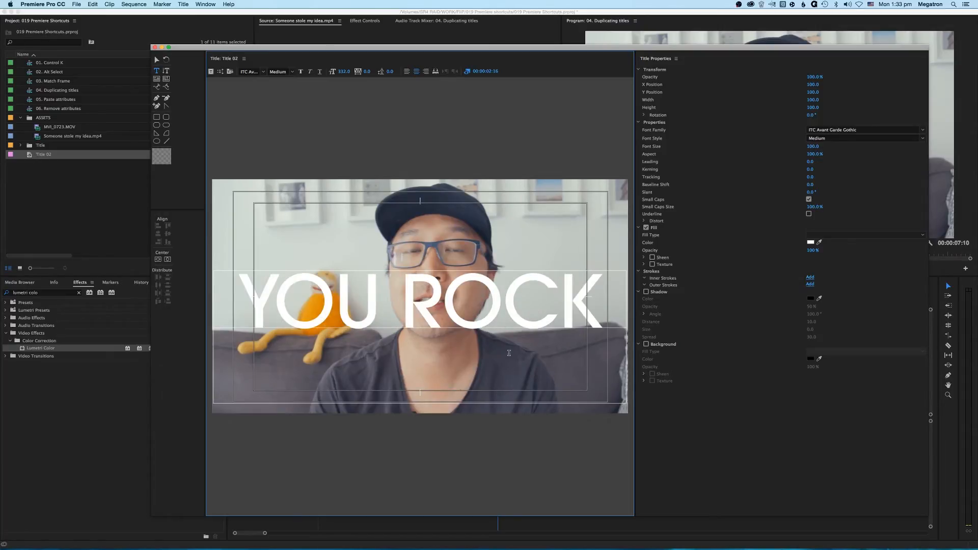
click(155, 47)
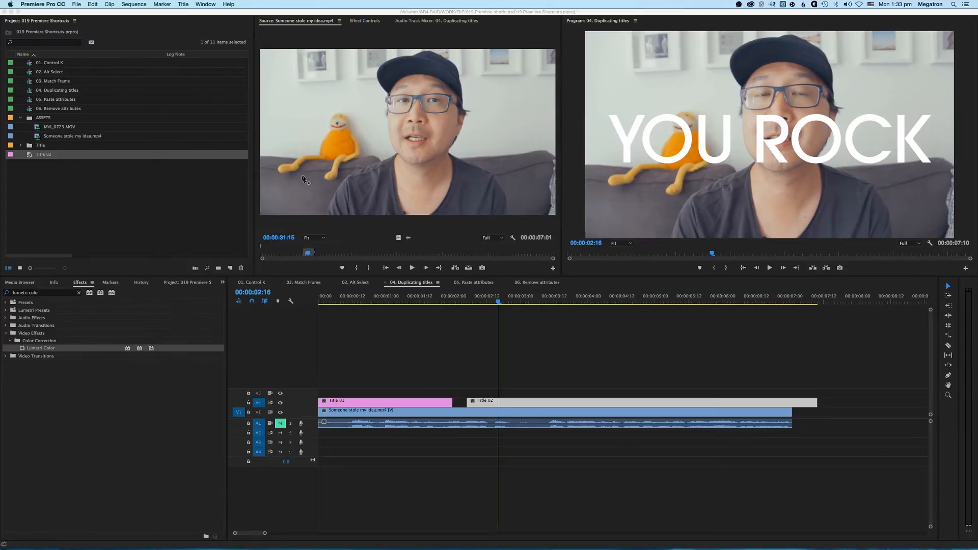
- Play through the Title 02 clip, and delete it from V2
click(434, 331)
key(space)
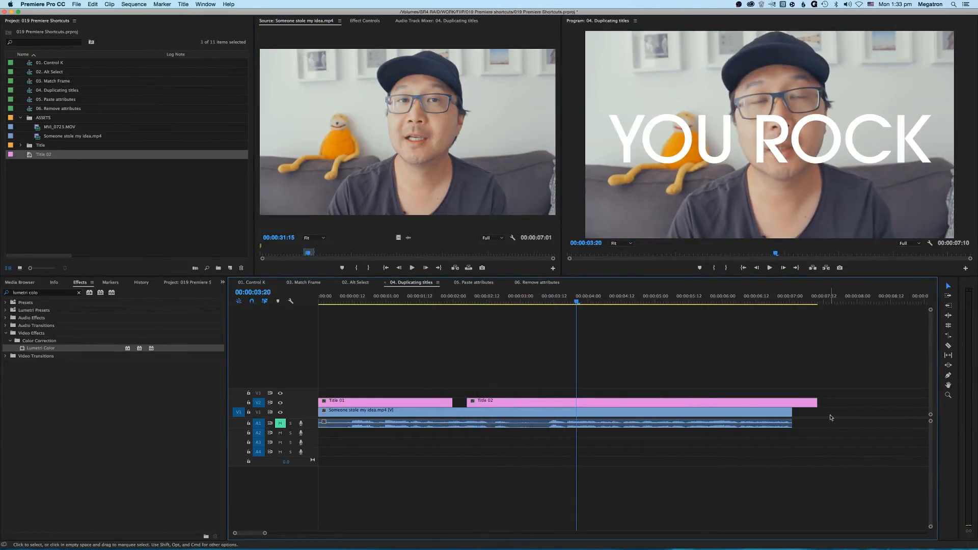
key(space)
key(space)
click(620, 403)
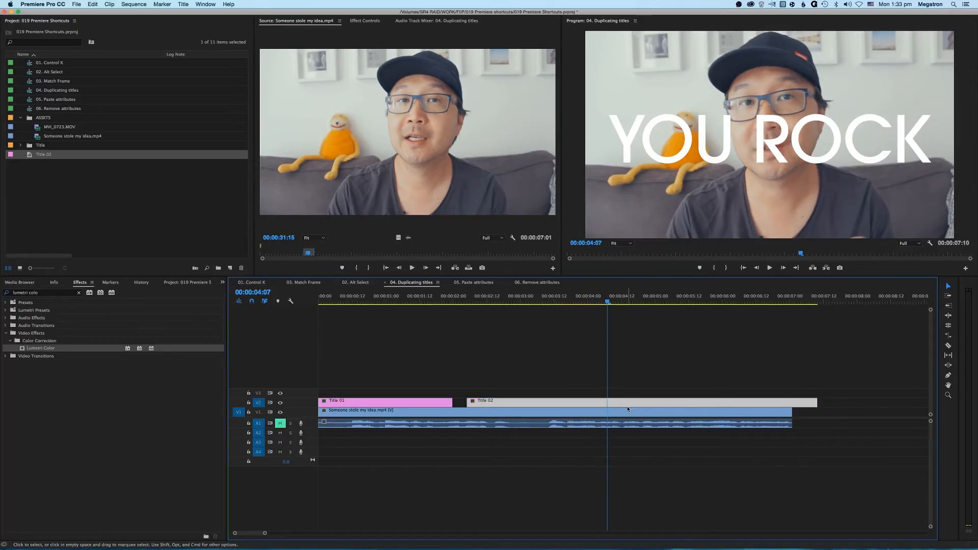
key(Delete)
- Duplicate the Title 01 clip directly in the timeline, placing the independent copy just after it on V2
click(406, 300)
click(397, 401)
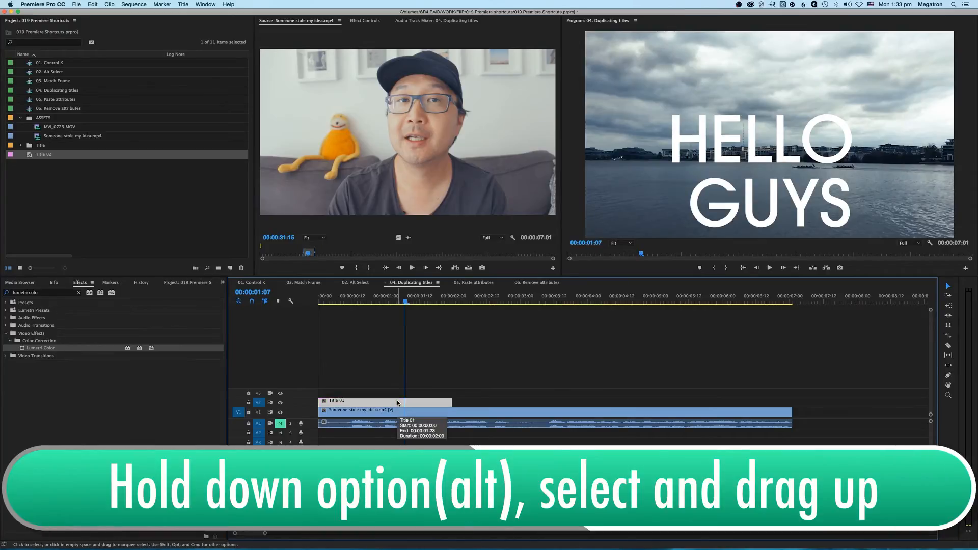
drag(398, 402, 529, 403)
click(526, 374)
click(510, 300)
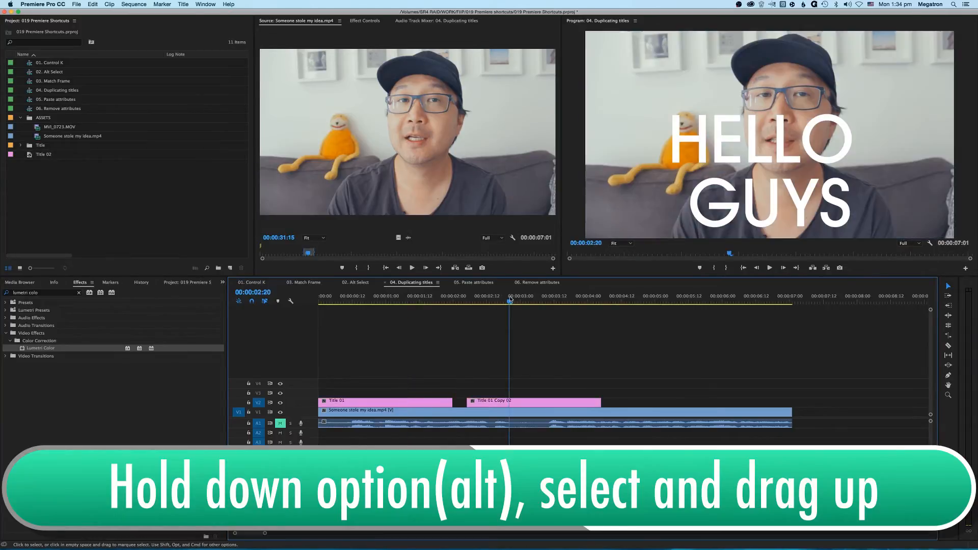
- Change the duplicated title's text to YOU ROCK and play the sequence across both titles
double_click(505, 402)
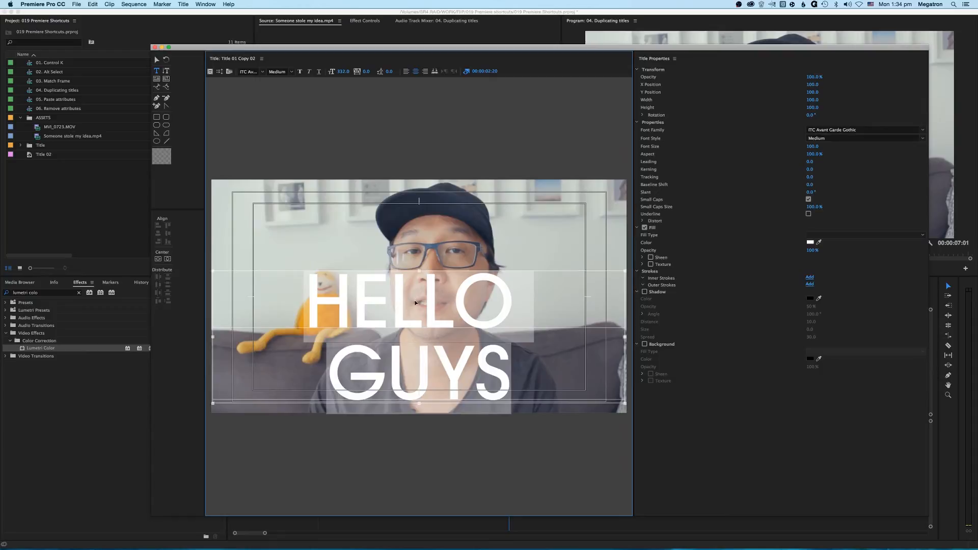
text(YOU ROKC)
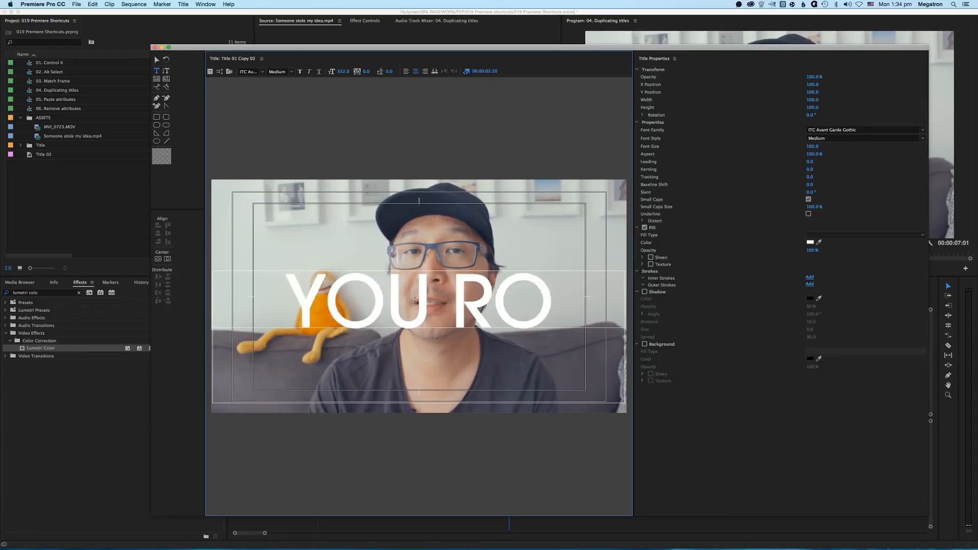
key(BackSpace)
key(BackSpace)
text(CK)
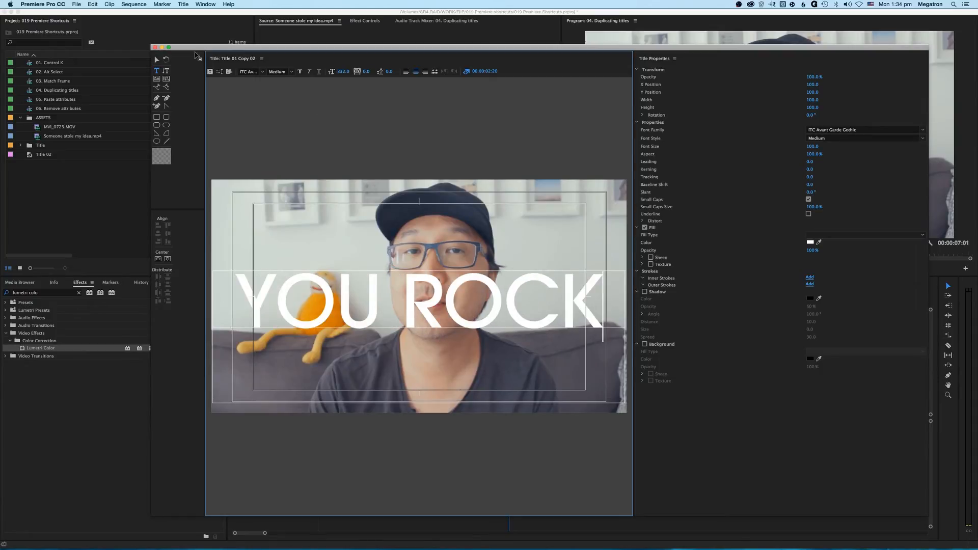
click(156, 47)
click(419, 299)
key(space)
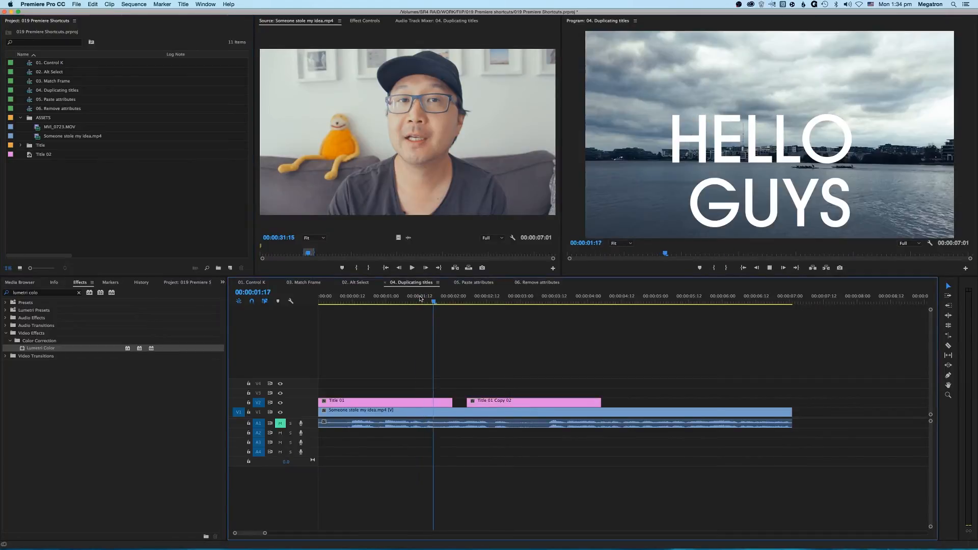
key(space)
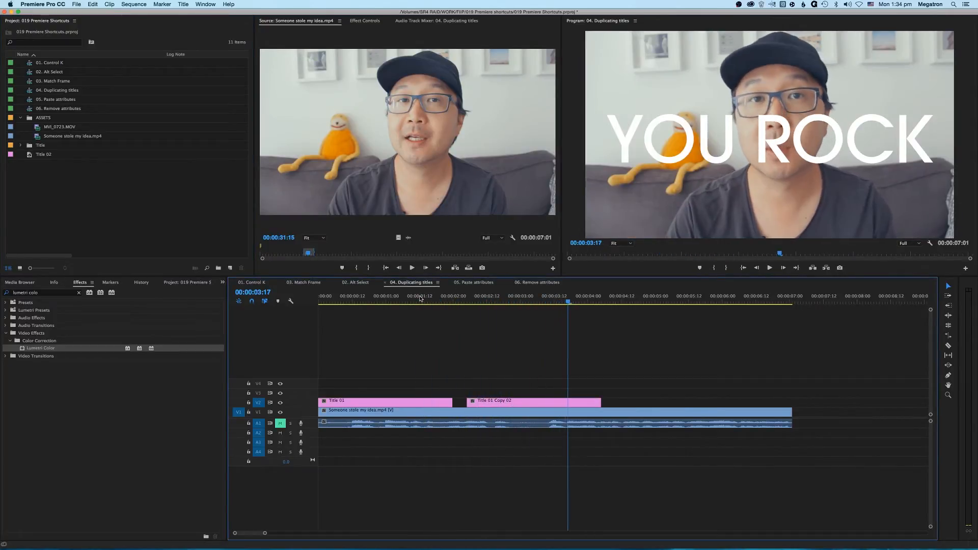
- Duplicate the YOU ROCK title clip further along V2 and change the copy's text to FIX IT IN POST
drag(507, 402, 653, 403)
double_click(658, 401)
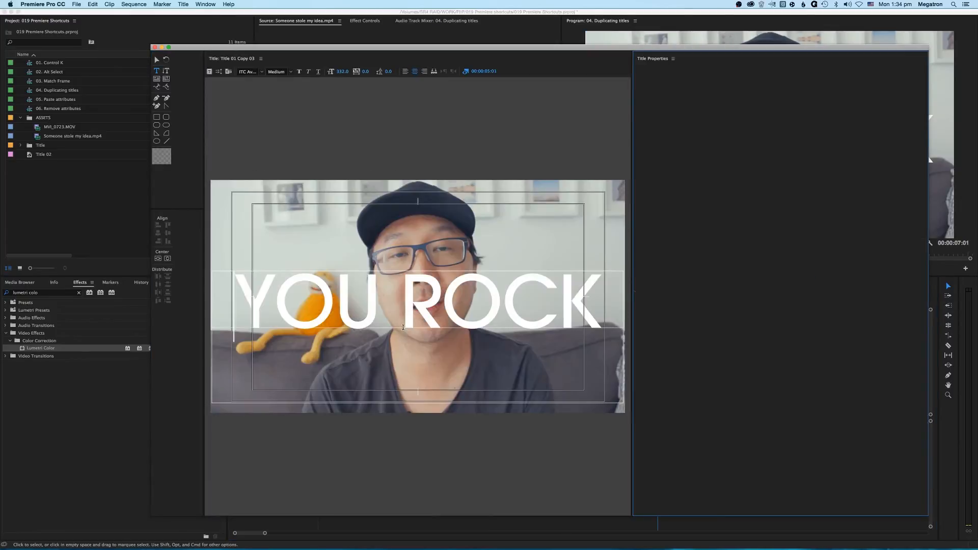
triple_click(404, 322)
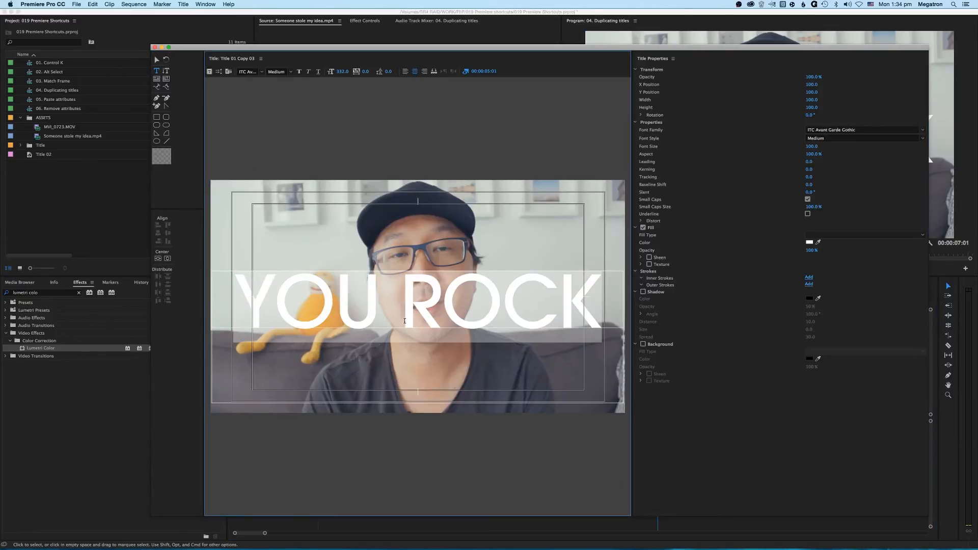
text(FIXT IT)
key(BackSpace)
key(BackSpace)
key(BackSpace)
key(BackSpace)
text(IT IN POST)
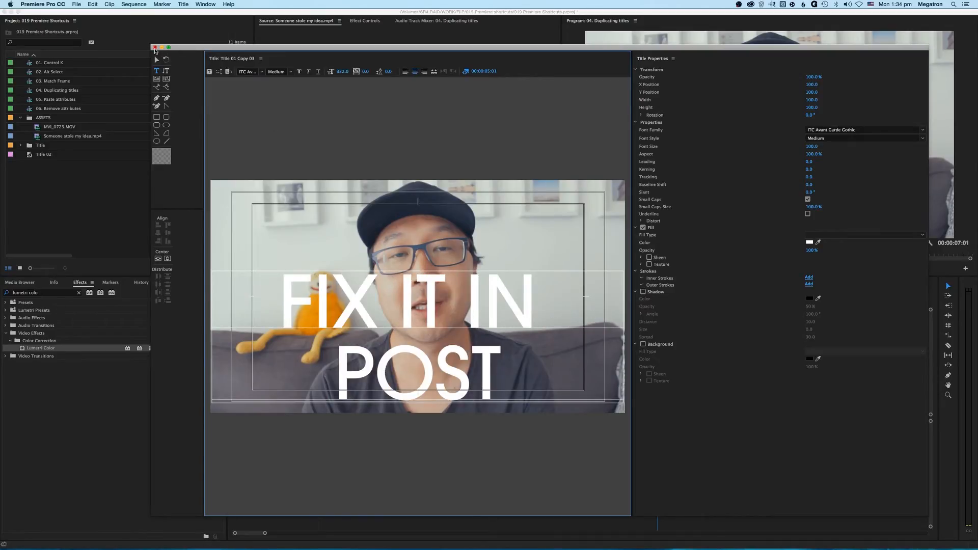
click(155, 48)
- Play the sequence from the YOU ROCK title into the FIX IT IN POST title
click(568, 309)
click(576, 300)
key(space)
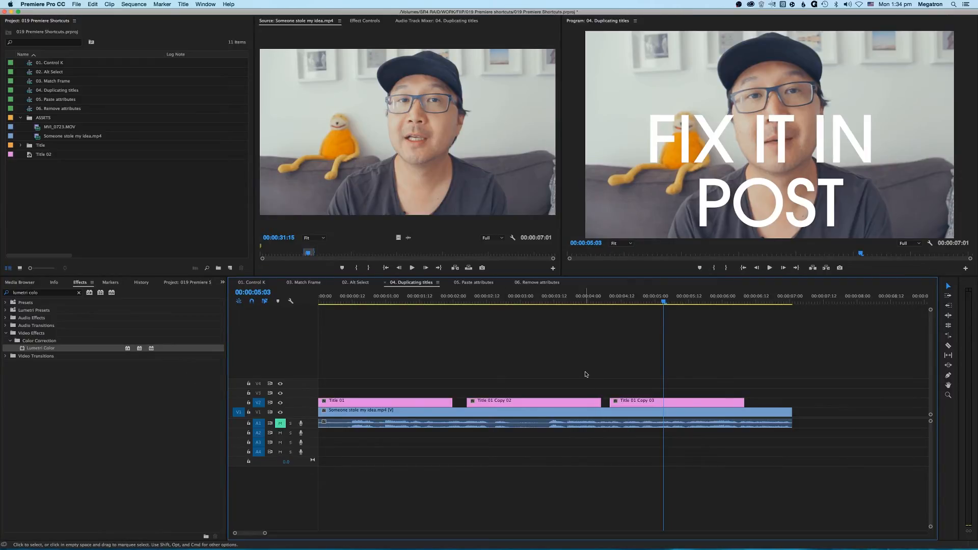
click(660, 402)
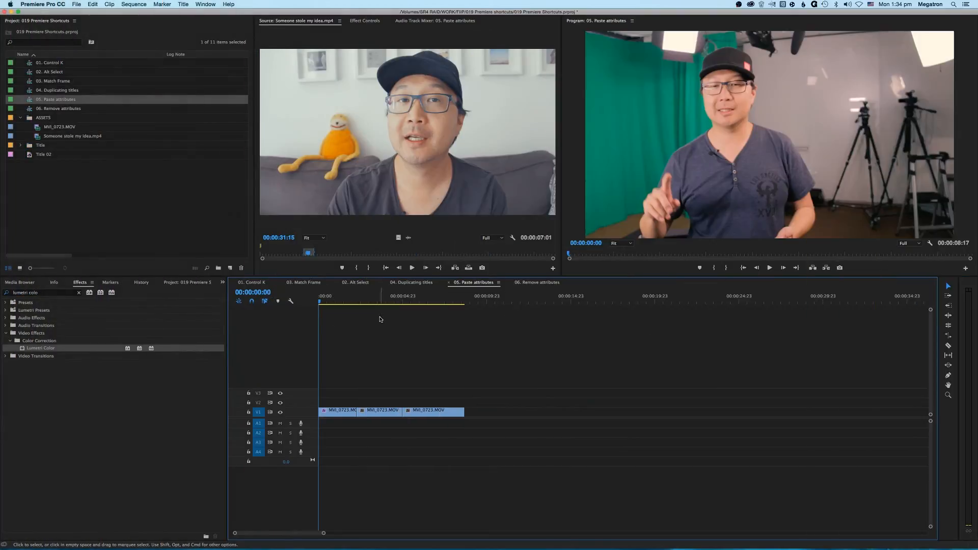
- Scrub the start of the 05. Paste attributes sequence and copy the first MVI_0723.MOV clip
drag(375, 302, 319, 306)
click(332, 411)
drag(387, 301, 319, 308)
right_click(328, 412)
click(503, 358)
right_click(337, 413)
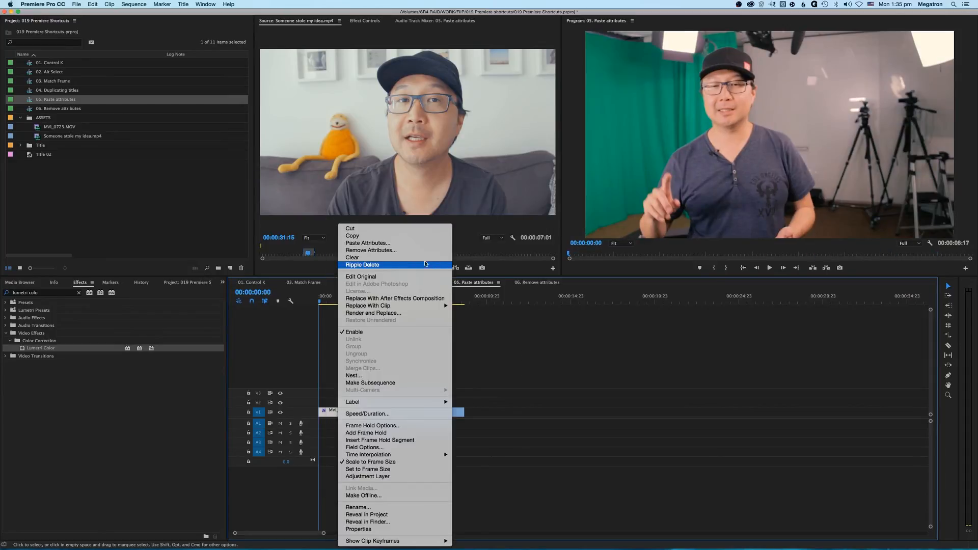
click(390, 236)
- Paste the Motion and Lumetri Color attributes onto the second and third MVI_0723.MOV clips and scrub over them
drag(383, 349, 446, 415)
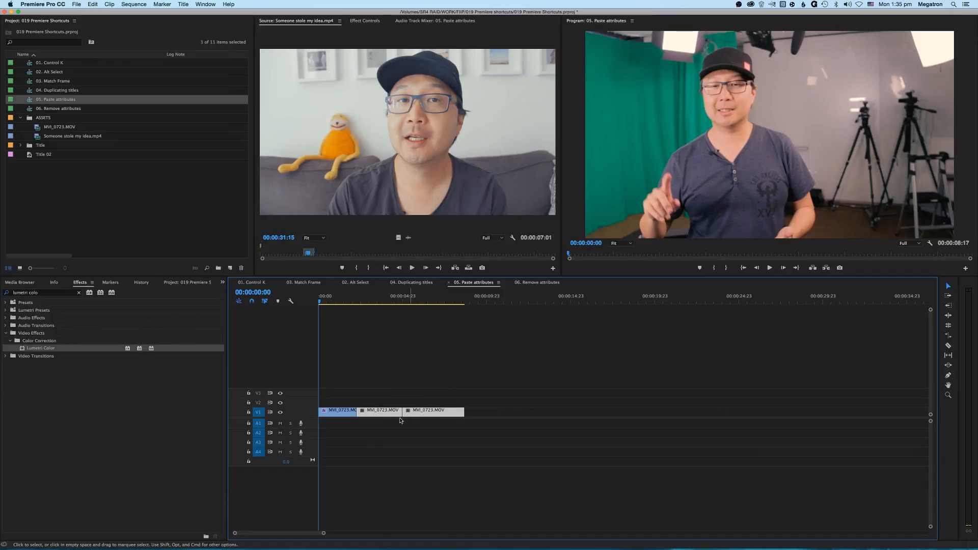
right_click(400, 420)
click(427, 258)
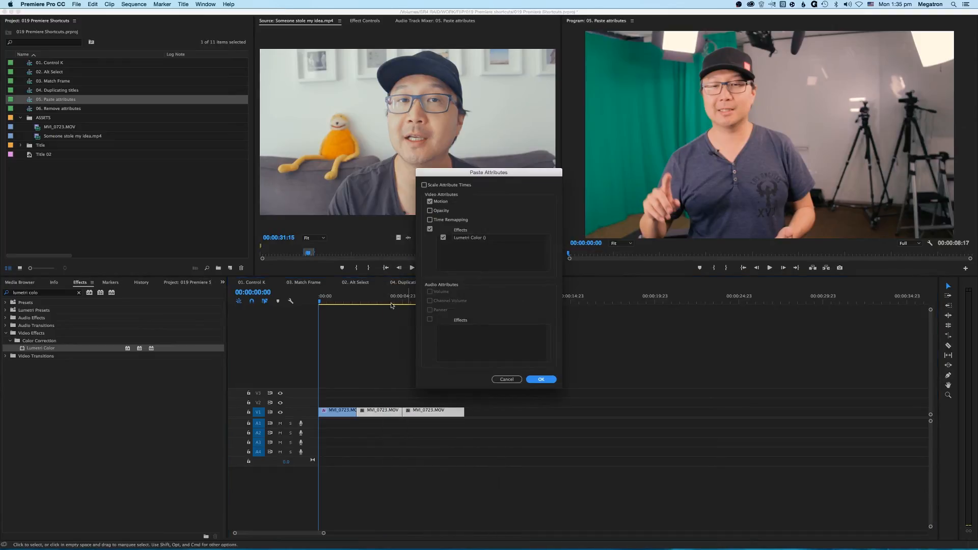
click(540, 380)
drag(377, 302, 356, 302)
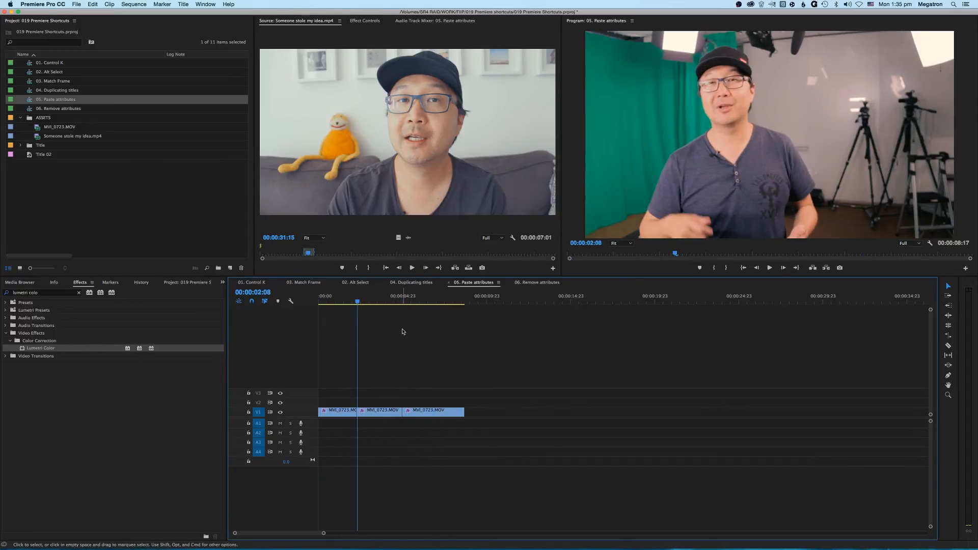
- Undo the pasted attributes and copy the first MVI_0723.MOV clip with the playhead at 00:00:01:06
key(super+z)
drag(378, 301, 317, 308)
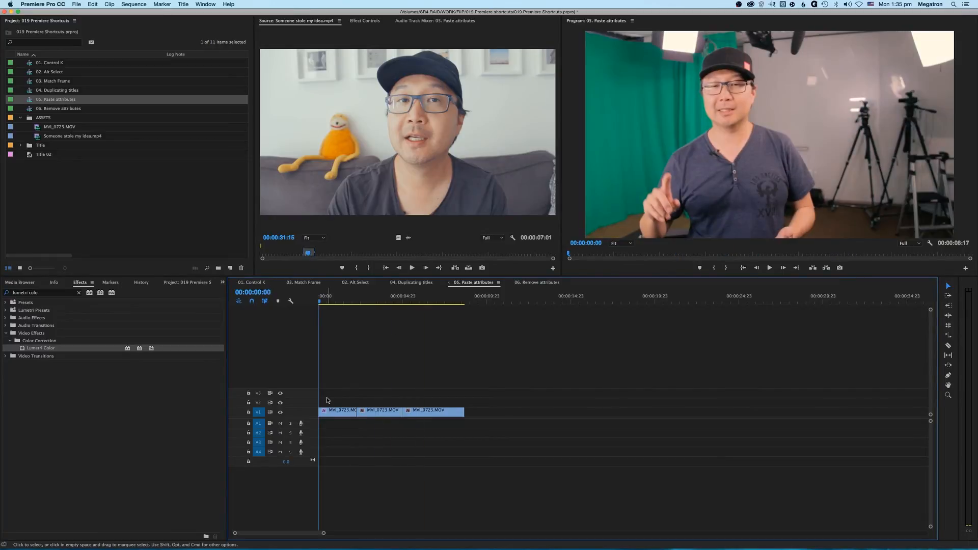
click(340, 301)
click(340, 413)
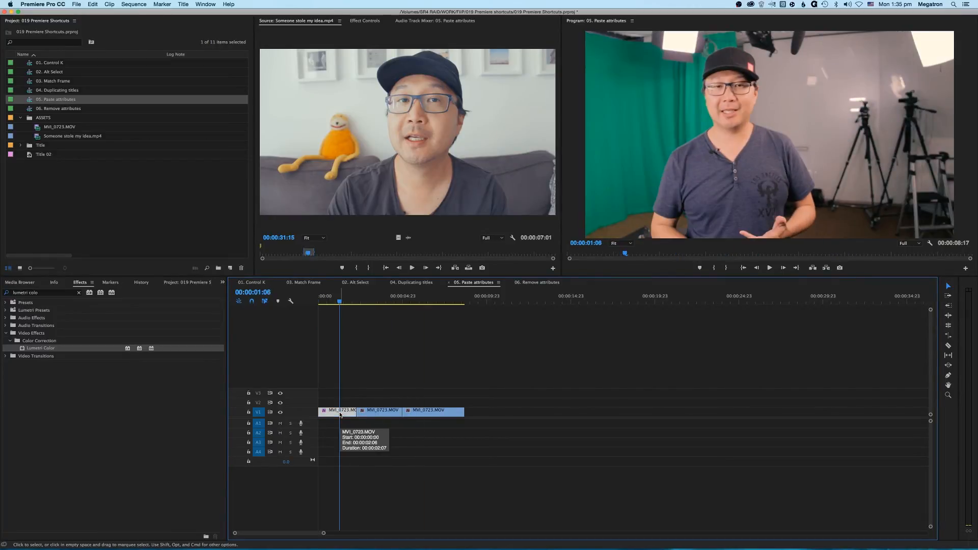
key(super+c)
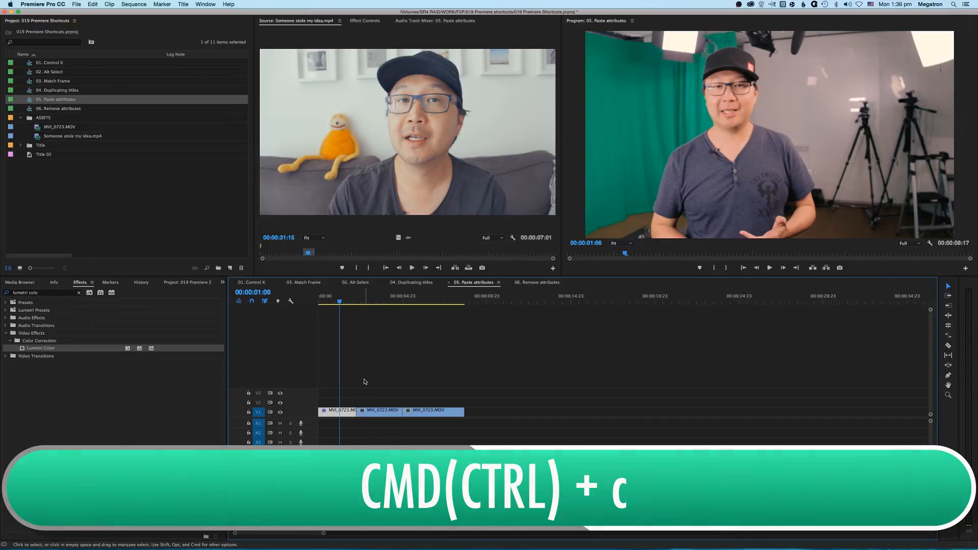
- Paste the copied clip's attributes onto the second and third MVI_0723.MOV clips in 05. Paste attributes and scrub over the result
drag(384, 361, 430, 415)
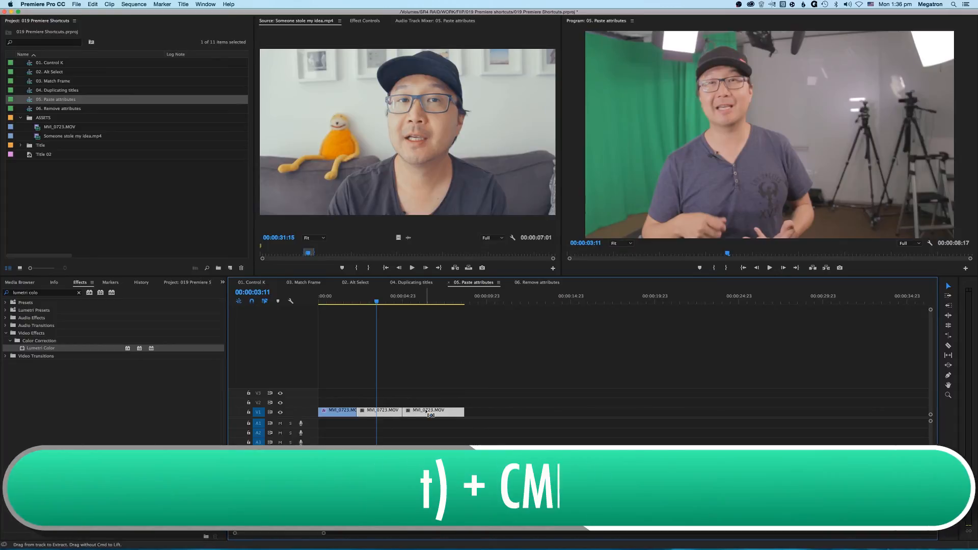
key(alt+super+v)
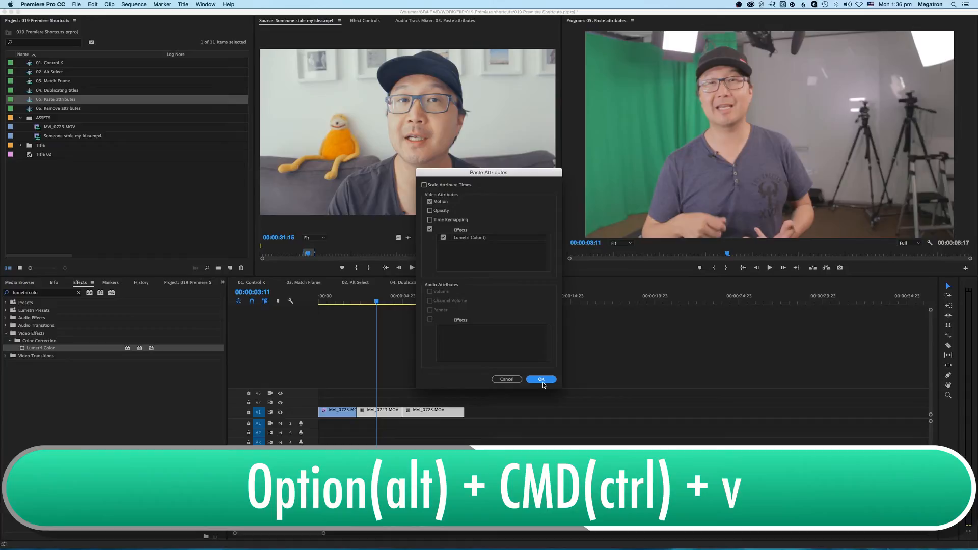
click(430, 229)
click(542, 380)
drag(410, 302, 433, 303)
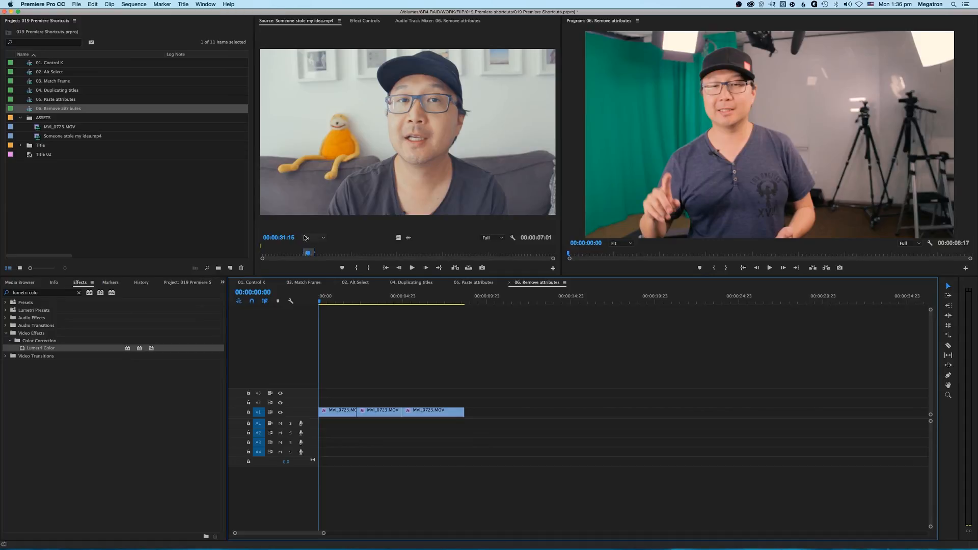
- Scrub through the 06. Remove attributes sequence and open the first MVI_0723.MOV clip's effect settings with the playhead at 00:00:01:01
mouse_move(390, 305)
mouse_down()
mouse_move(409, 304)
mouse_move(343, 304)
mouse_move(391, 316)
mouse_up()
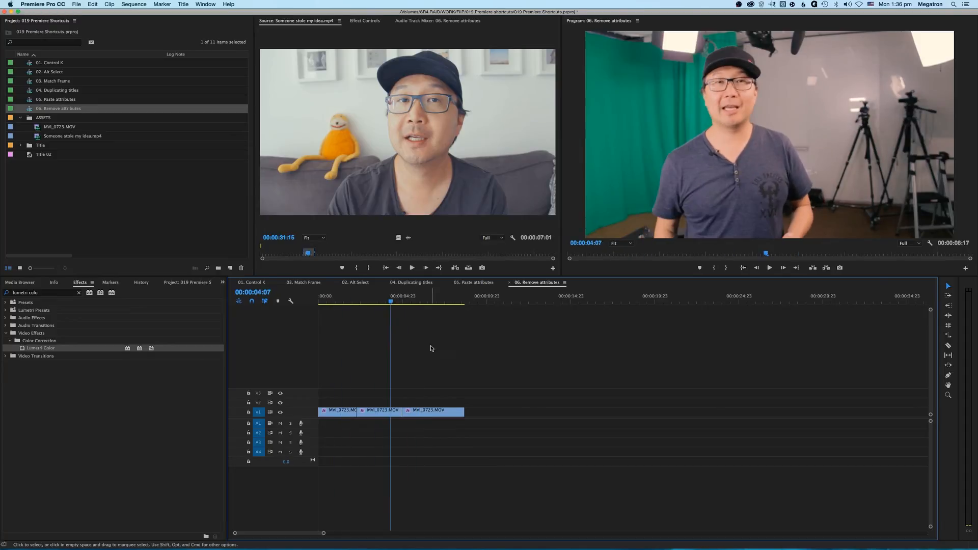
click(335, 305)
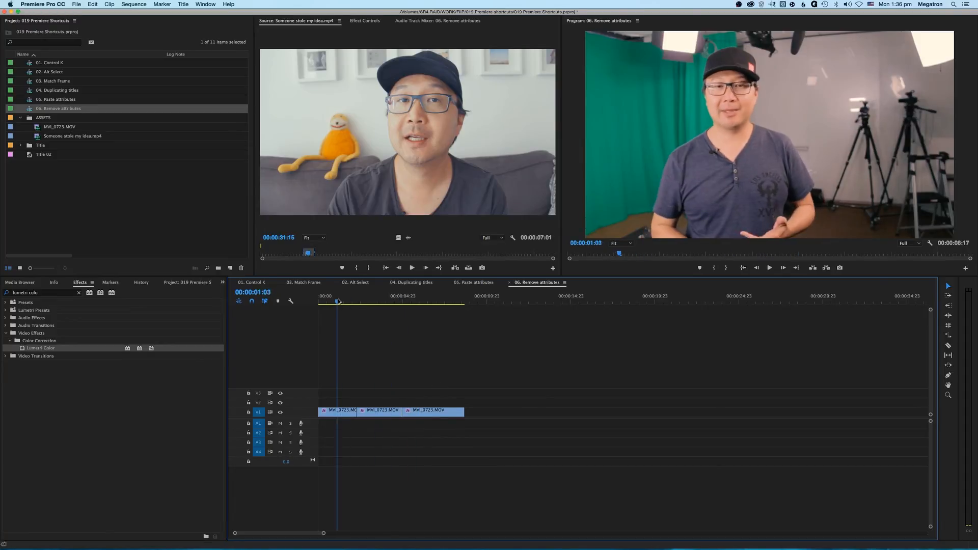
double_click(340, 414)
click(375, 338)
double_click(342, 413)
click(415, 20)
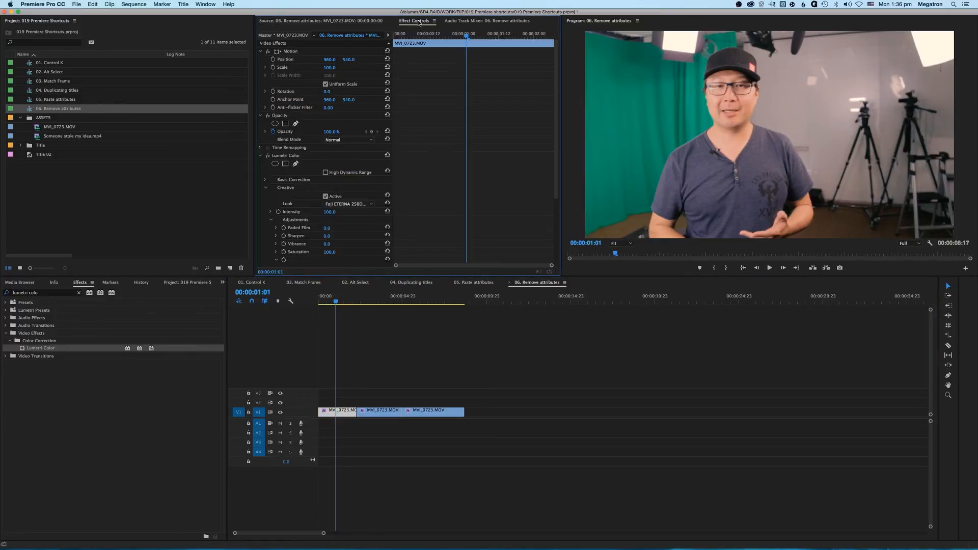
- Try the Fuji ETERNA 250D Kodak 2395 and Fuji F125 Kodak 2393 looks on the first clip's Lumetri Color, and settle on SL BLUE ICE
click(364, 204)
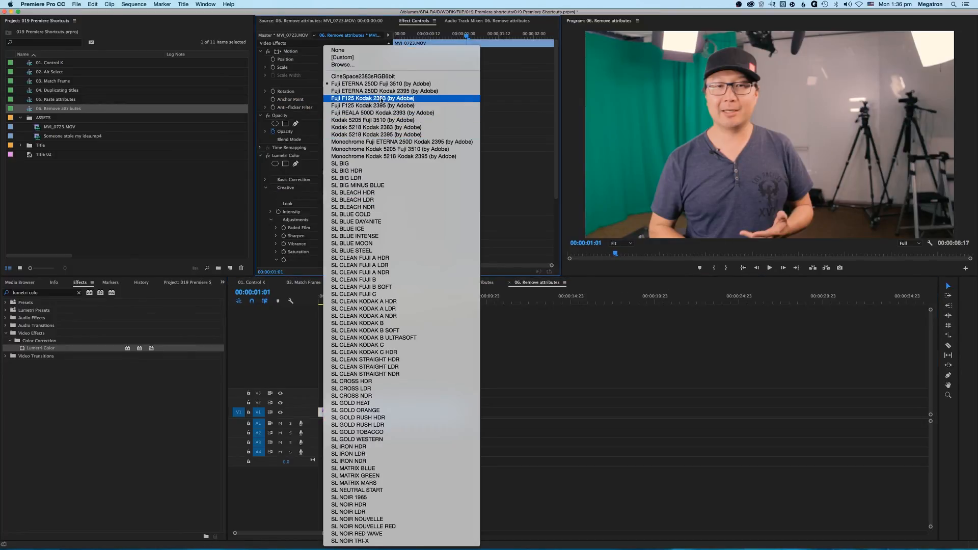
click(379, 92)
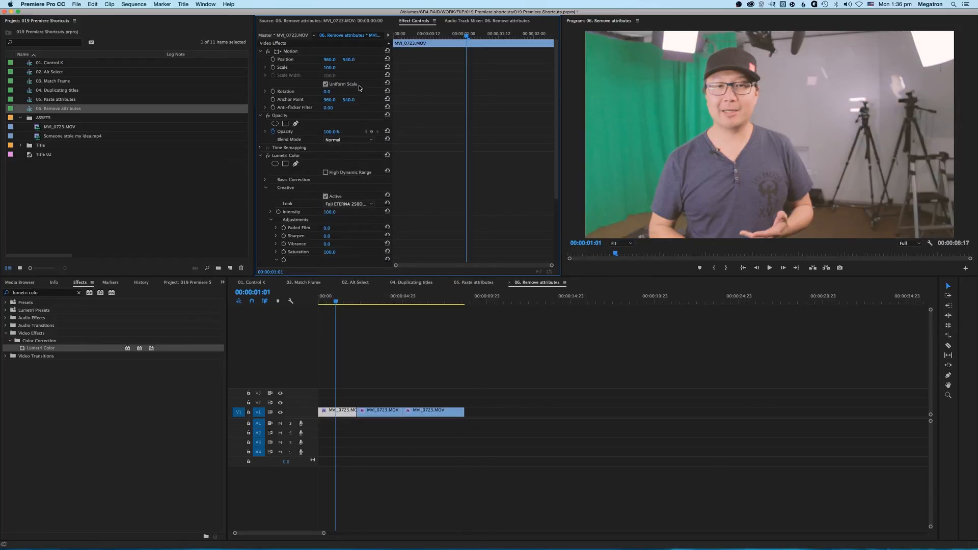
click(367, 204)
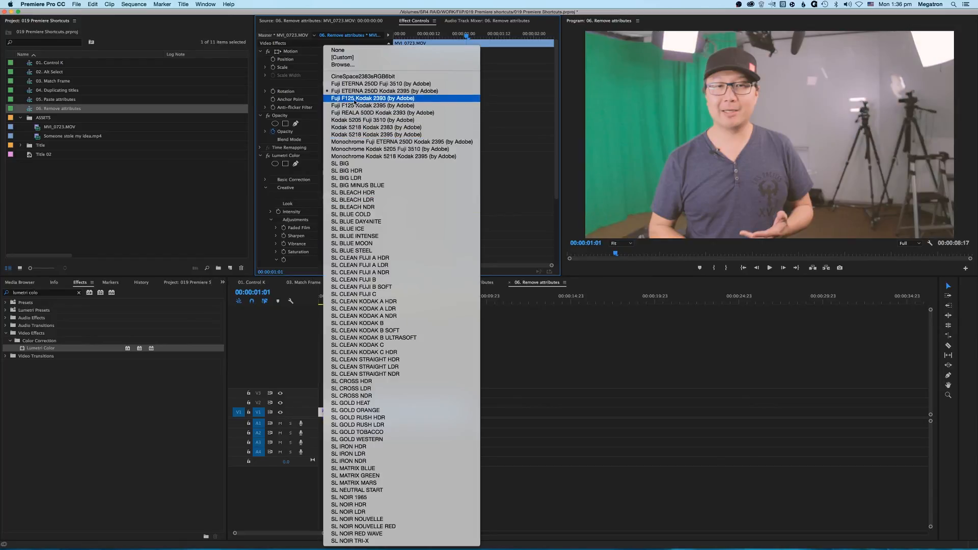
click(354, 101)
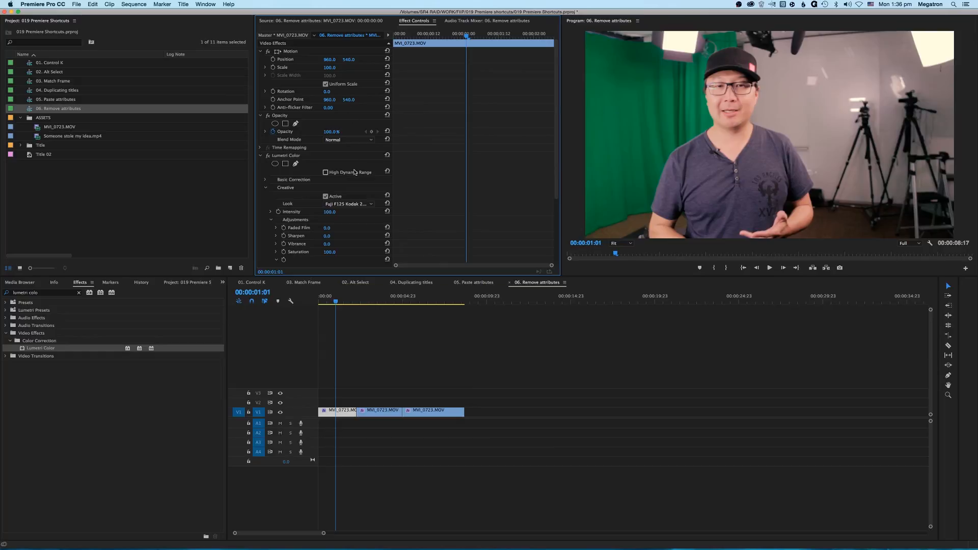
click(356, 174)
click(356, 173)
click(350, 205)
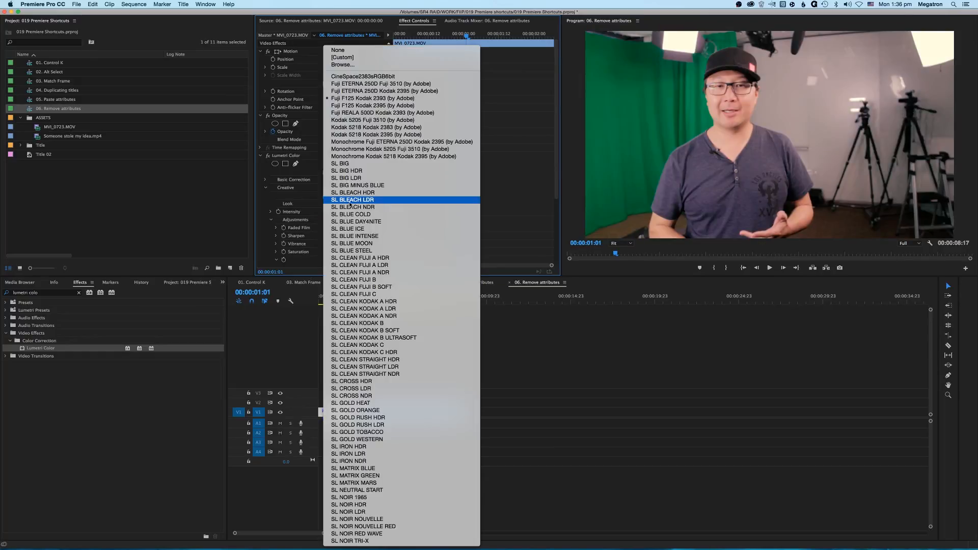
click(368, 230)
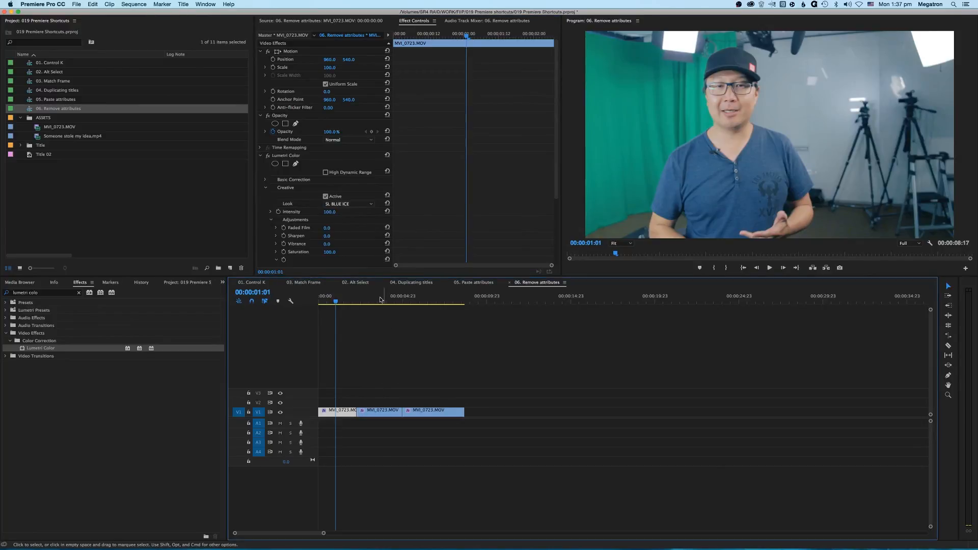
- Paste the first clip's Motion and Lumetri Color attributes onto the second and third clips and scrub across the first two clips
click(379, 299)
drag(370, 385, 449, 411)
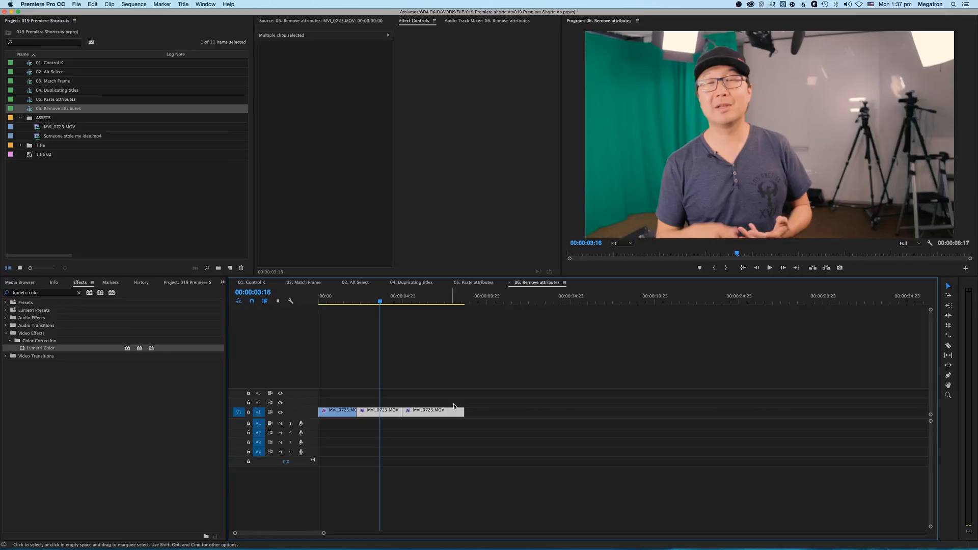
key(super+alt+v)
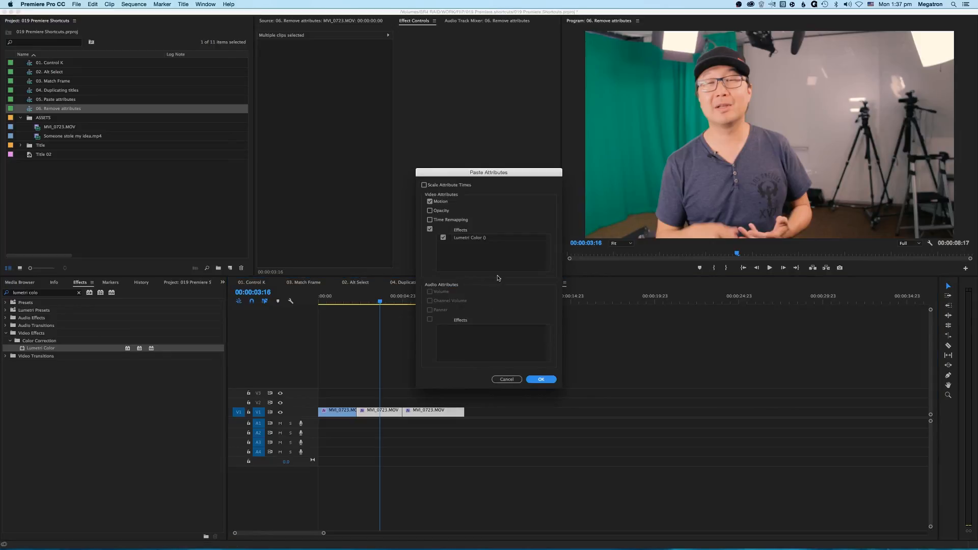
click(541, 379)
click(428, 334)
drag(339, 299, 383, 300)
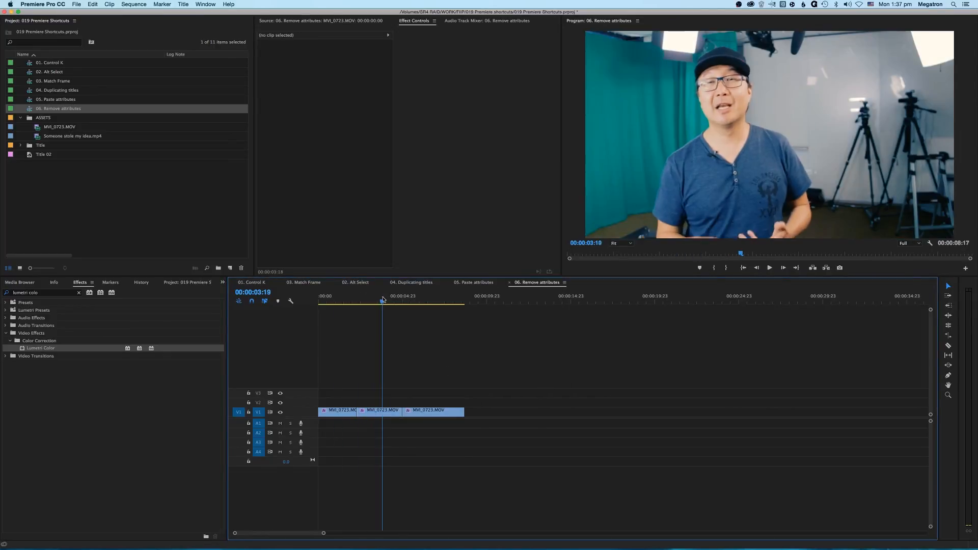
drag(345, 297, 377, 297)
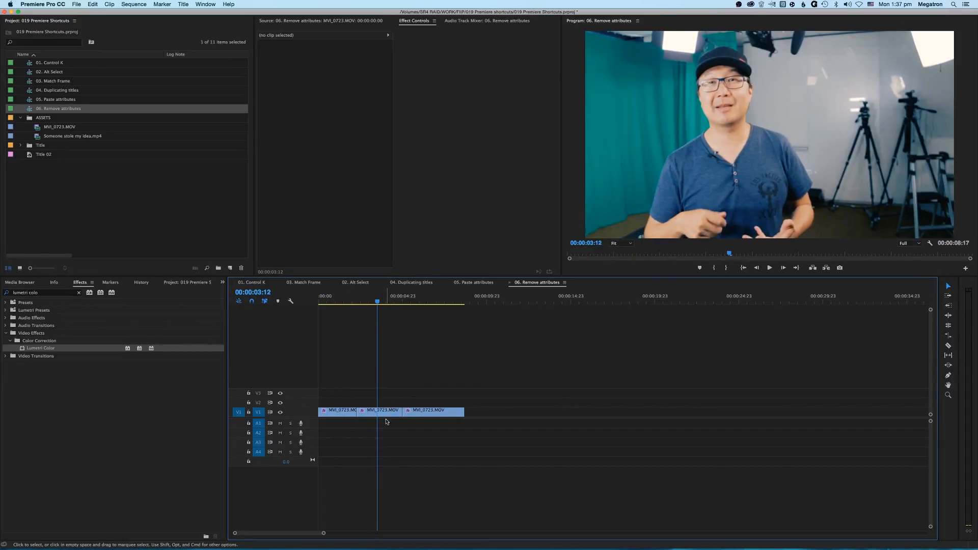
- Examine the stacked Lumetri Color effects on the second clip, collapsing the first one and selecting the second
click(385, 413)
click(260, 155)
key(super+v)
click(283, 164)
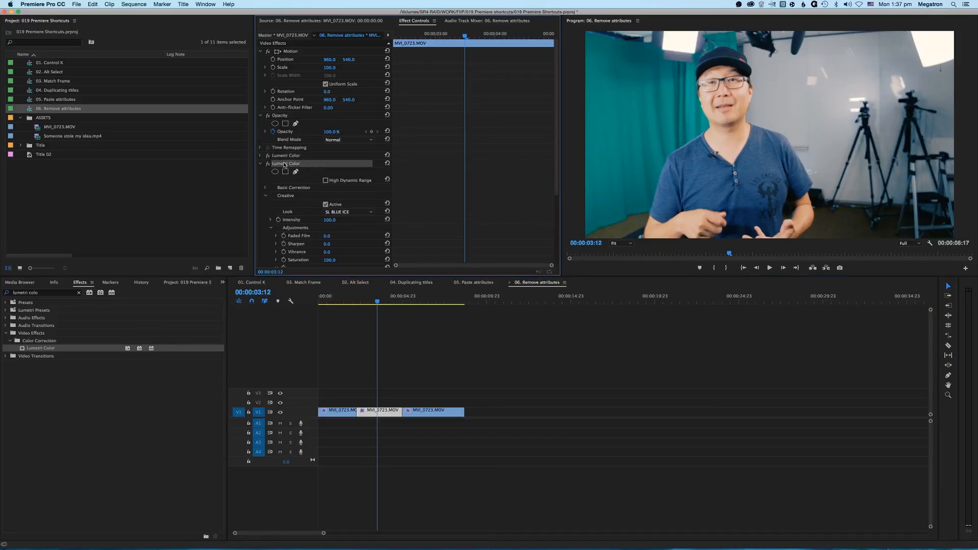
- Check the third and first clips, undo the pasted attributes, and return the playhead to the sequence start
click(428, 304)
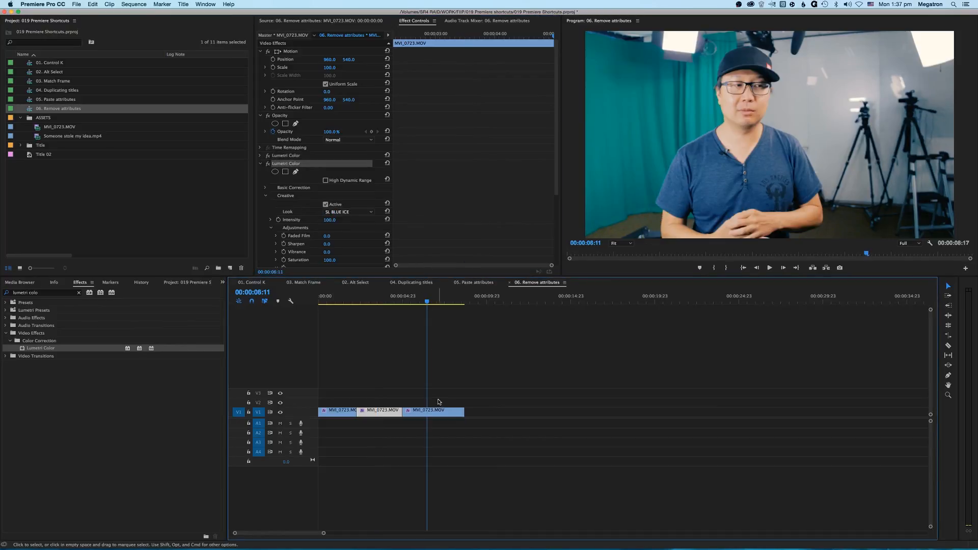
click(356, 301)
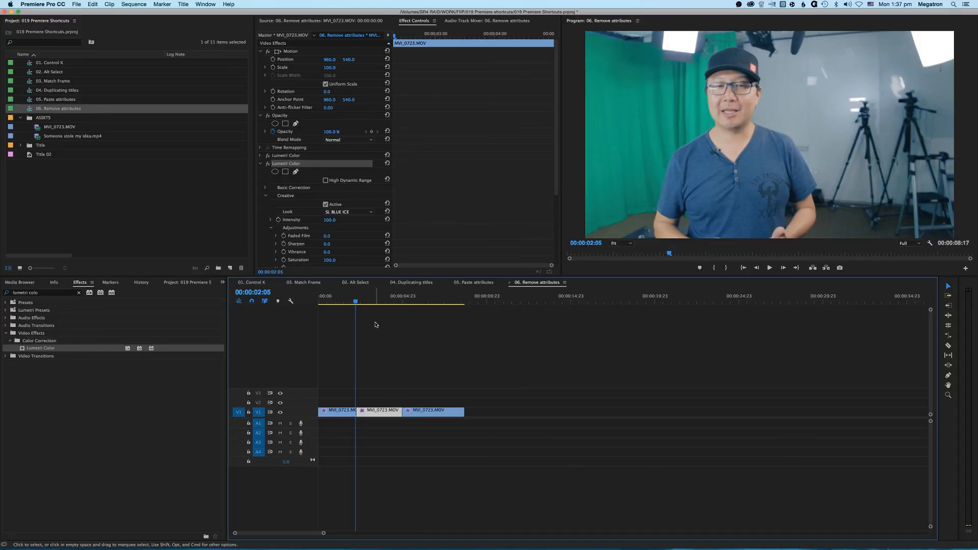
key(super+z)
key(Home)
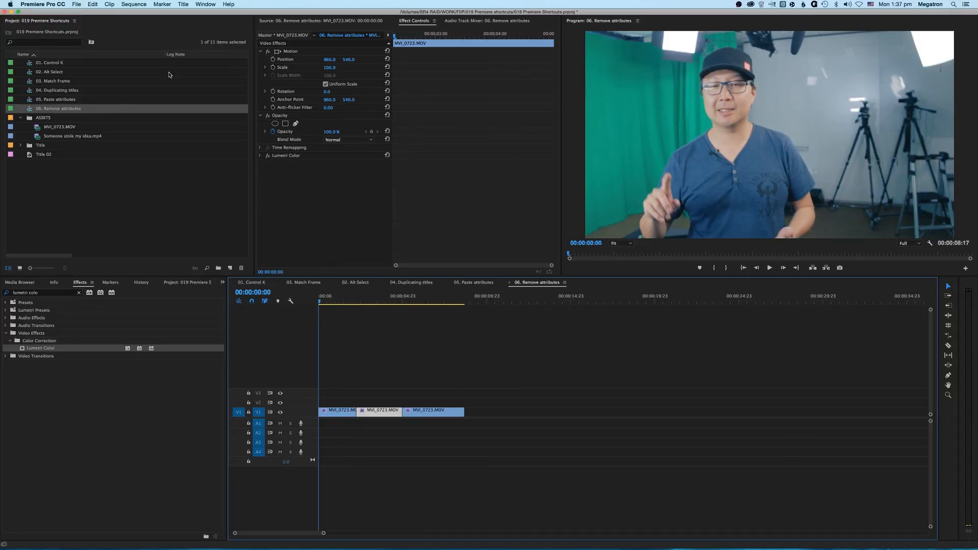
- Find the Remove Attributes command by searching the keyboard shortcuts for "remove" and assign it Cmd+Shift+V
click(60, 4)
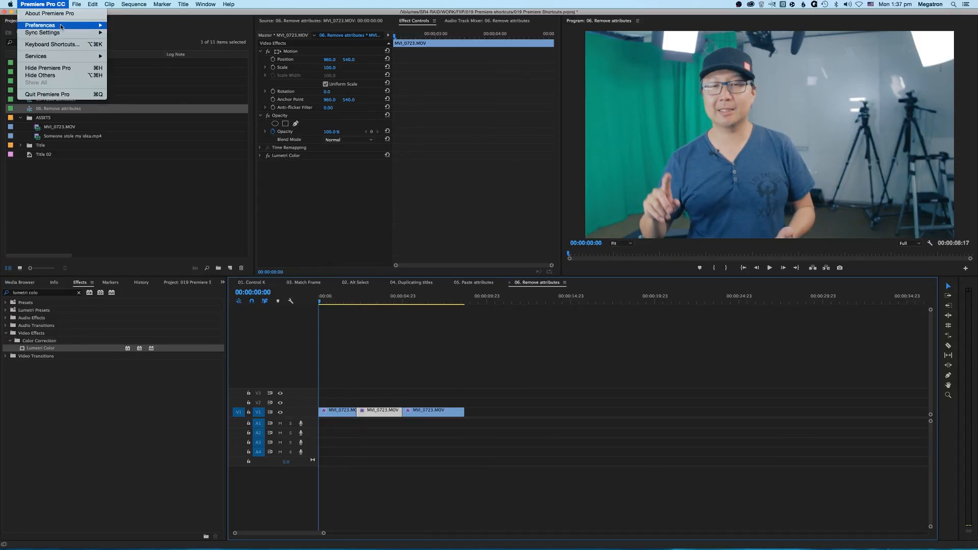
click(62, 44)
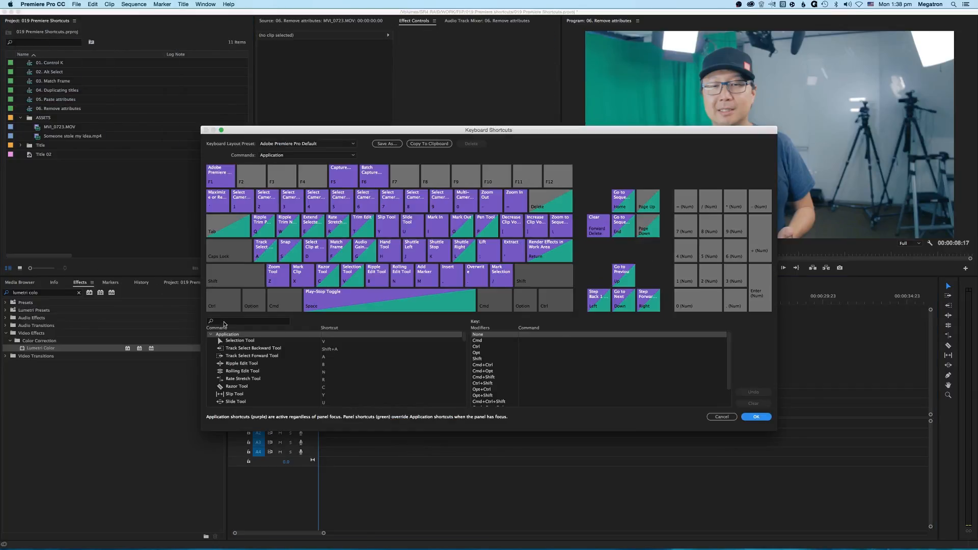
click(217, 321)
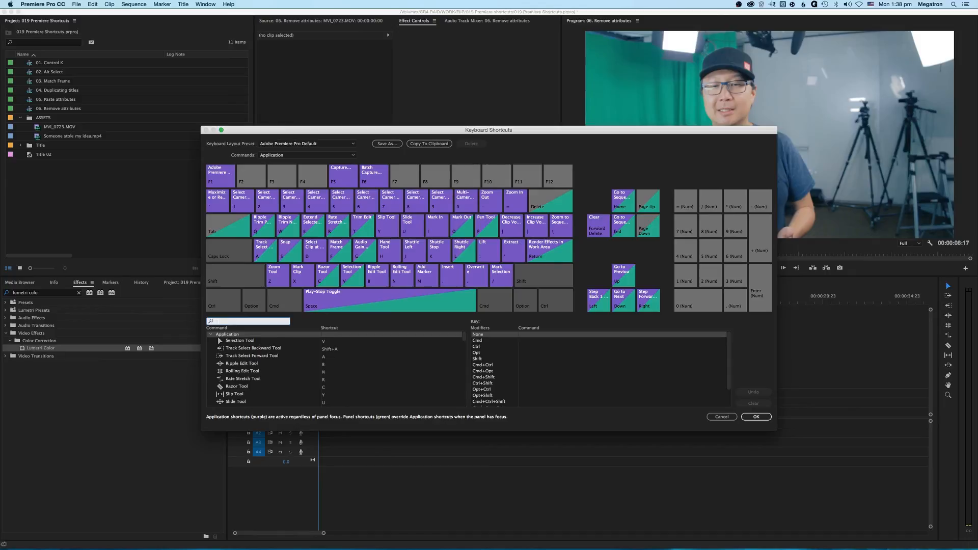
text(remove)
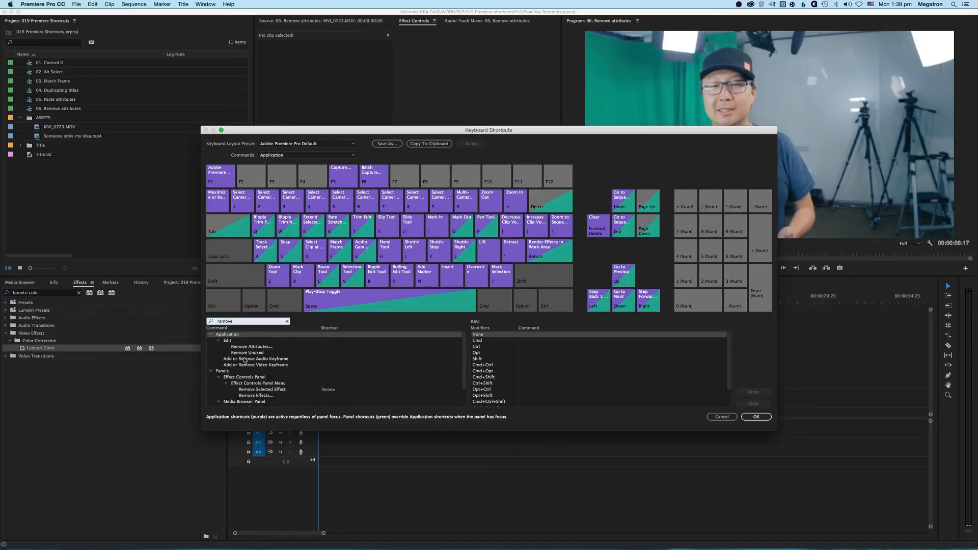
click(256, 347)
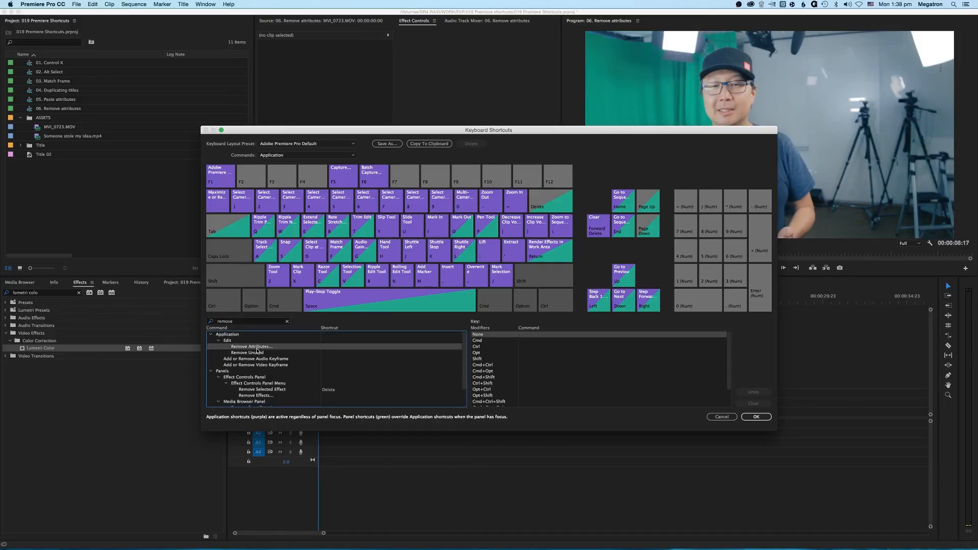
click(338, 348)
key(super+shift+v)
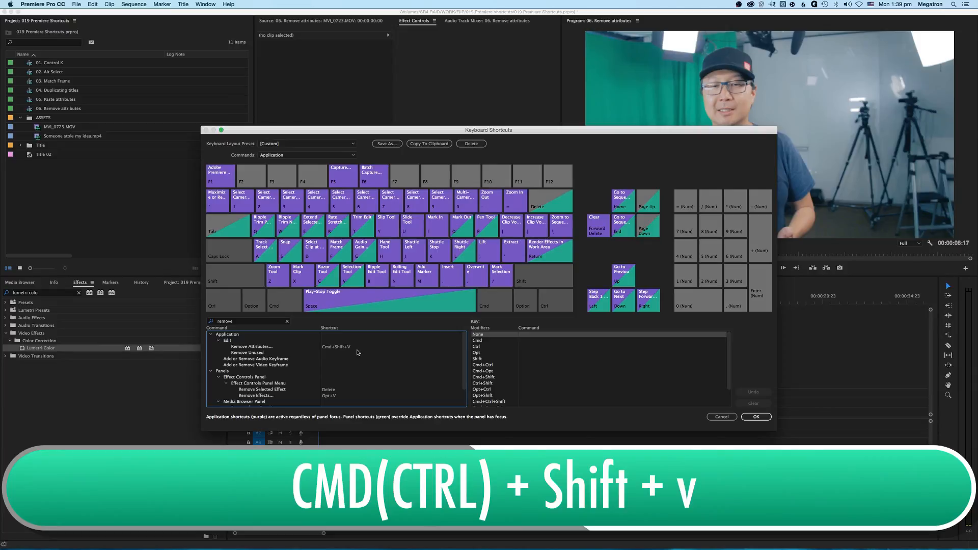
click(756, 417)
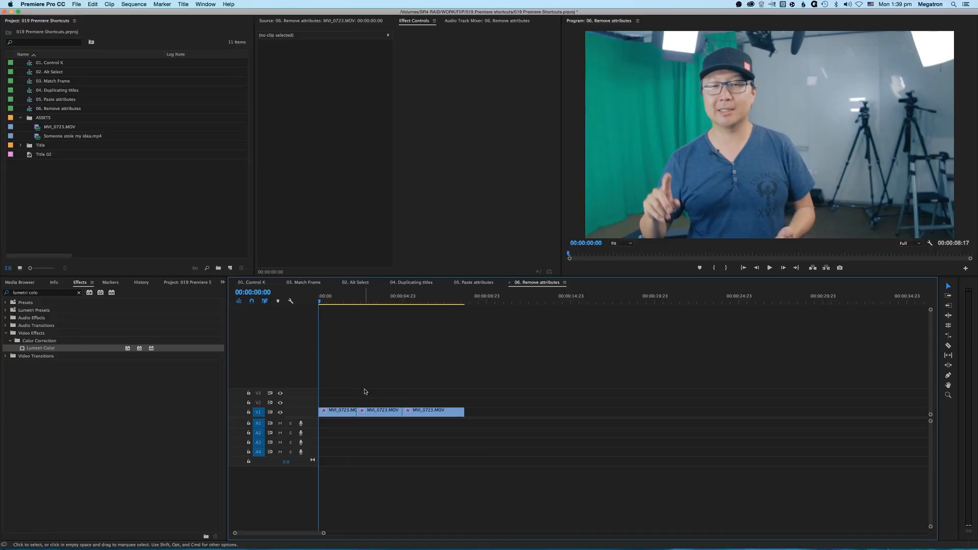
- Remove only the Lumetri Color effect from the second and third clips, excluding Motion, Opacity and Time Remapping from the removal
drag(365, 390, 425, 411)
click(384, 301)
drag(376, 354, 436, 407)
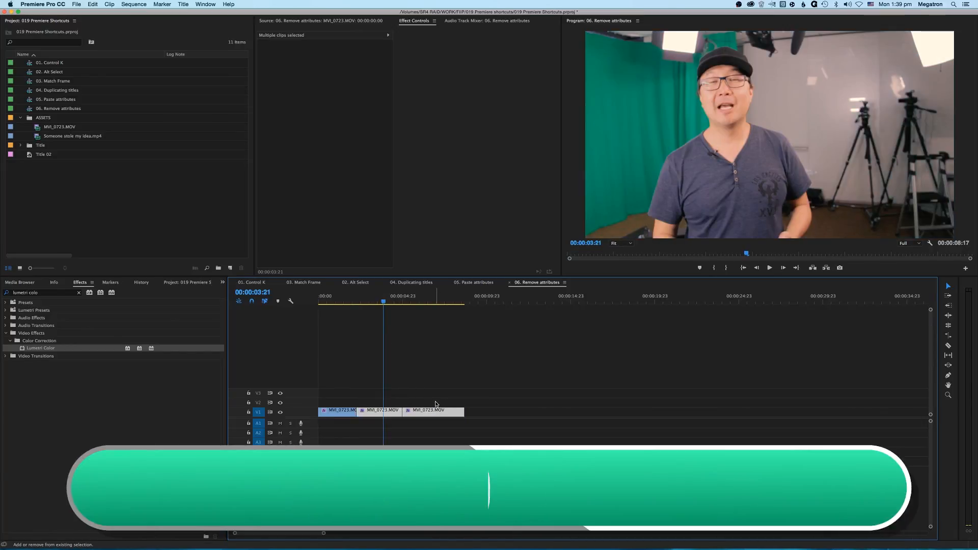
key(super+shift+v)
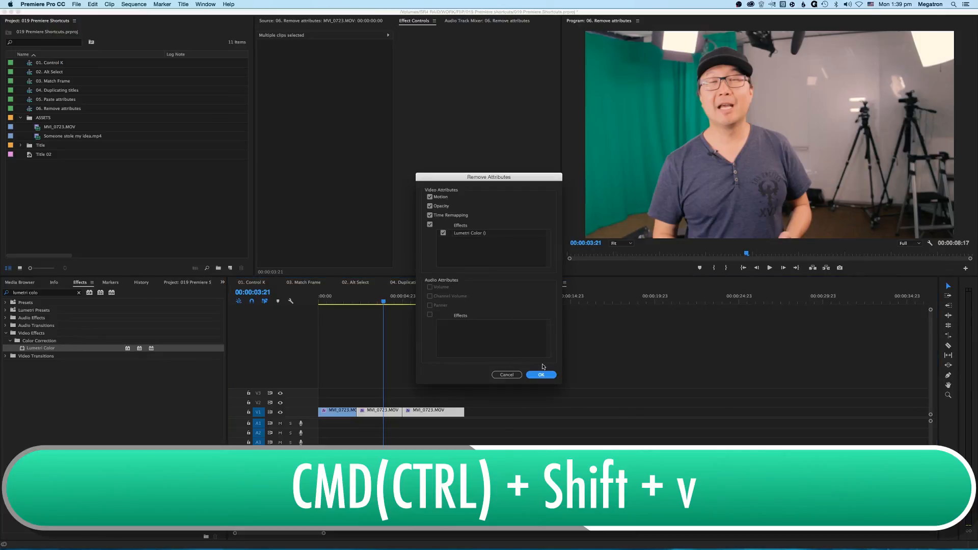
click(430, 216)
click(430, 206)
click(430, 197)
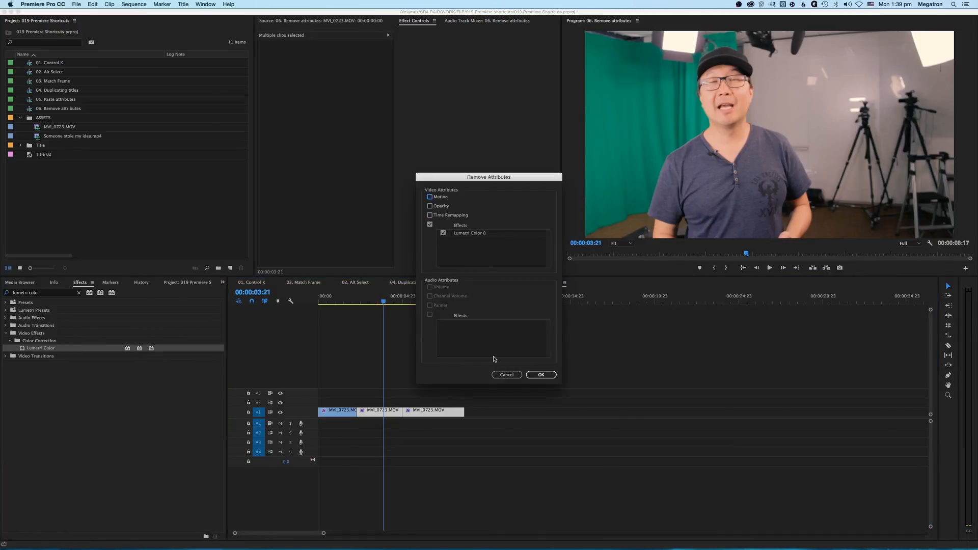
click(541, 375)
click(446, 380)
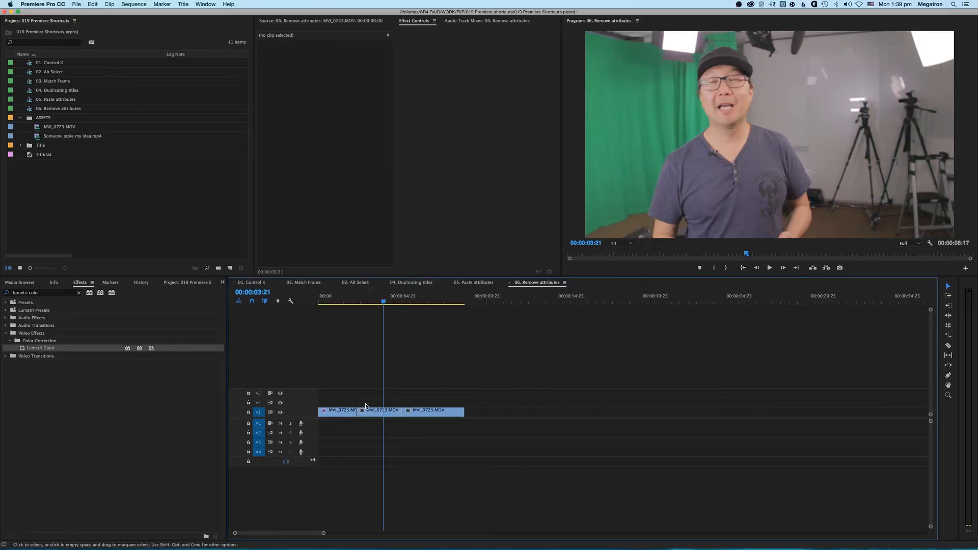
- Paste the first clip's Motion and Lumetri Color attributes onto the two cleared clips and scrub back to the sequence start
click(337, 412)
drag(363, 386, 459, 402)
key(super+alt+v)
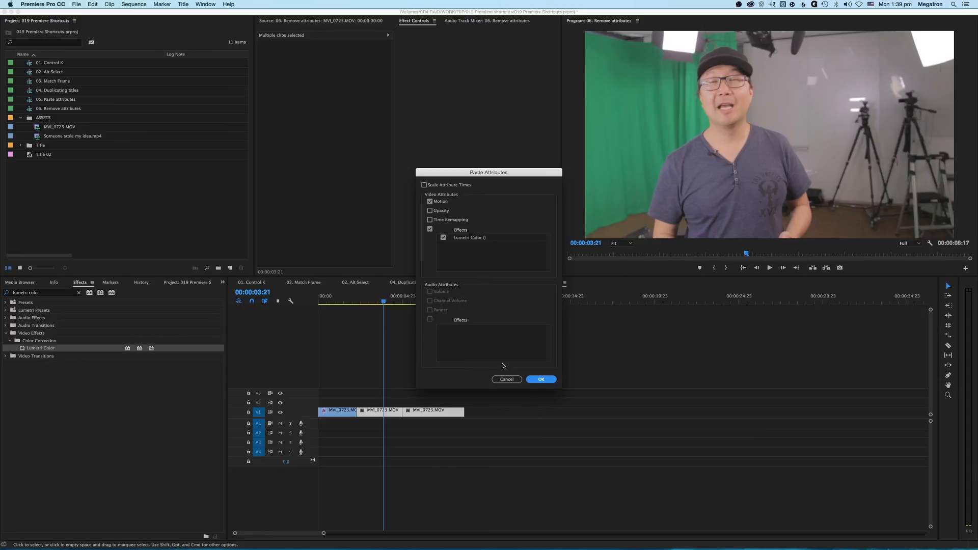
click(540, 377)
click(458, 370)
drag(429, 300, 280, 301)
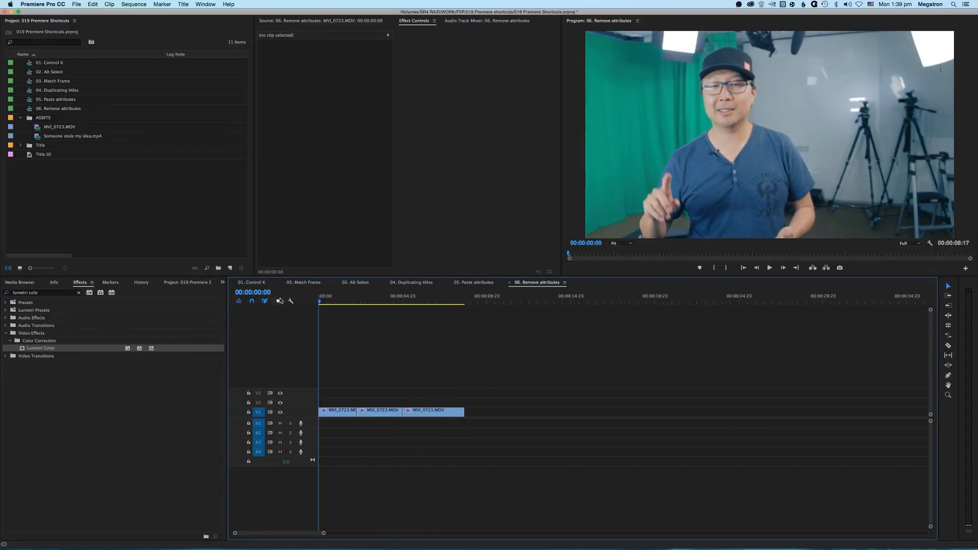